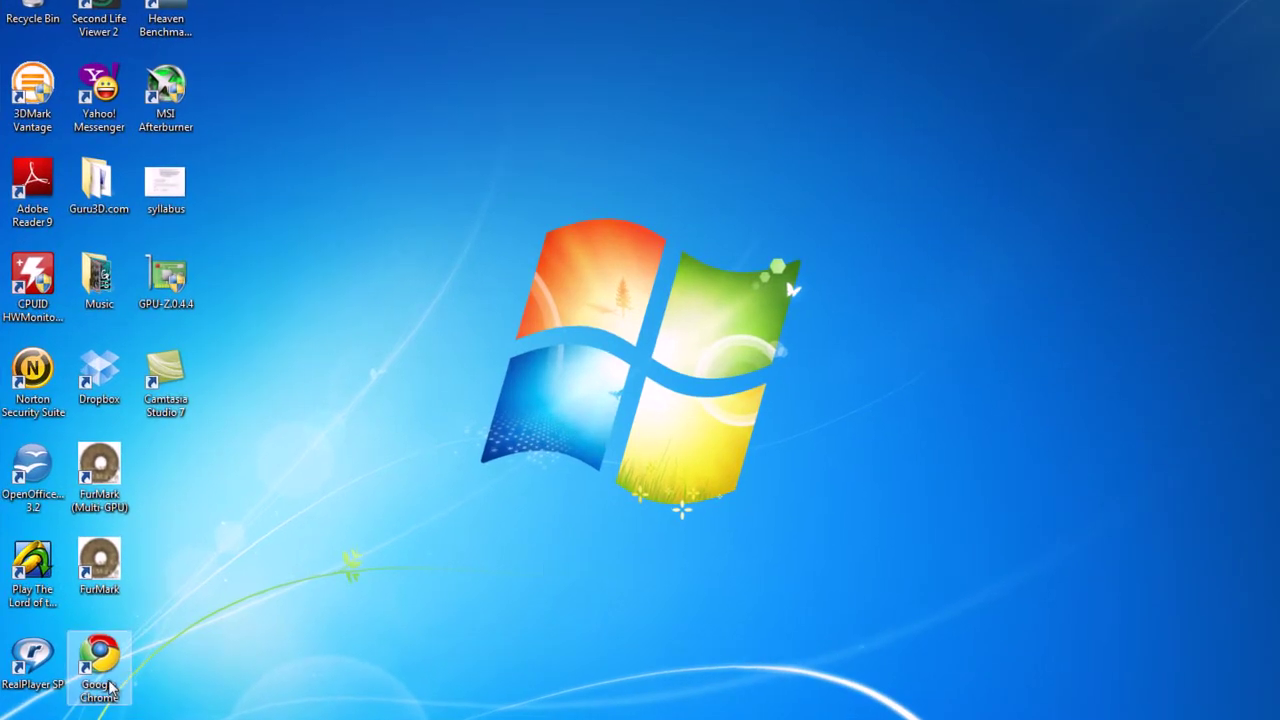
{"action": "double_click", "coordinate": [157, 680]}
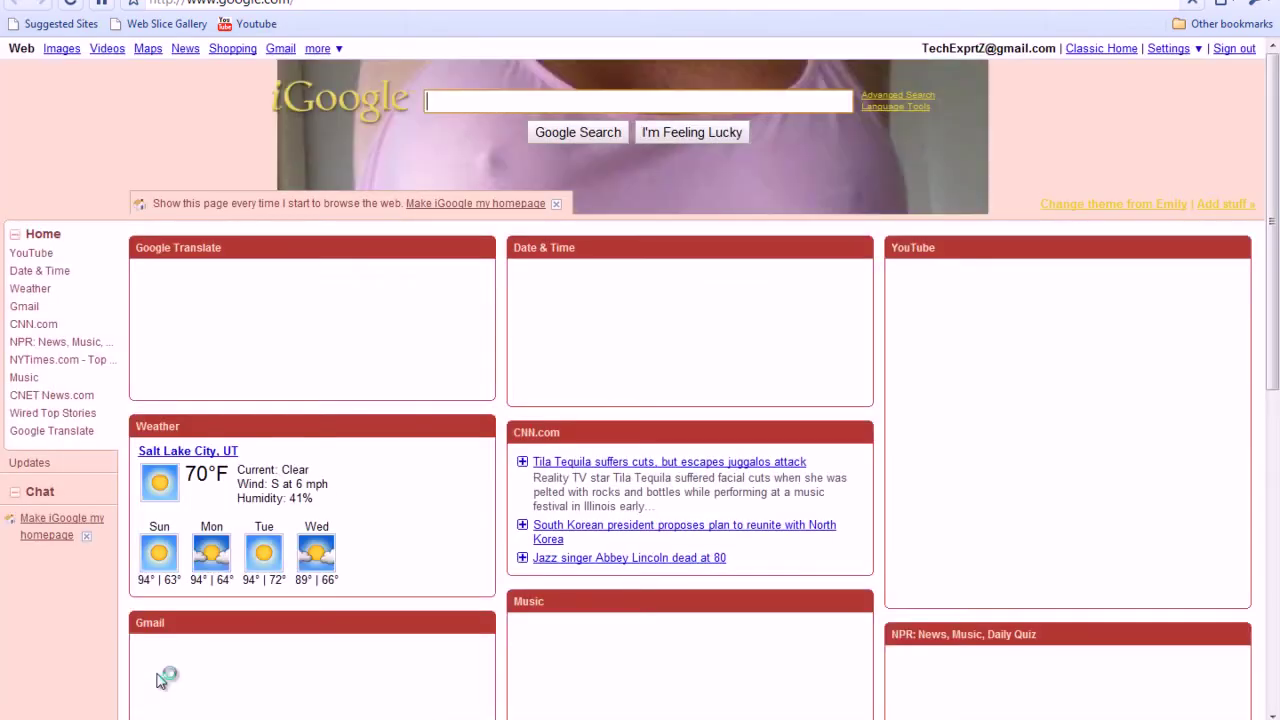
{"action": "left_click", "coordinate": [232, 4]}
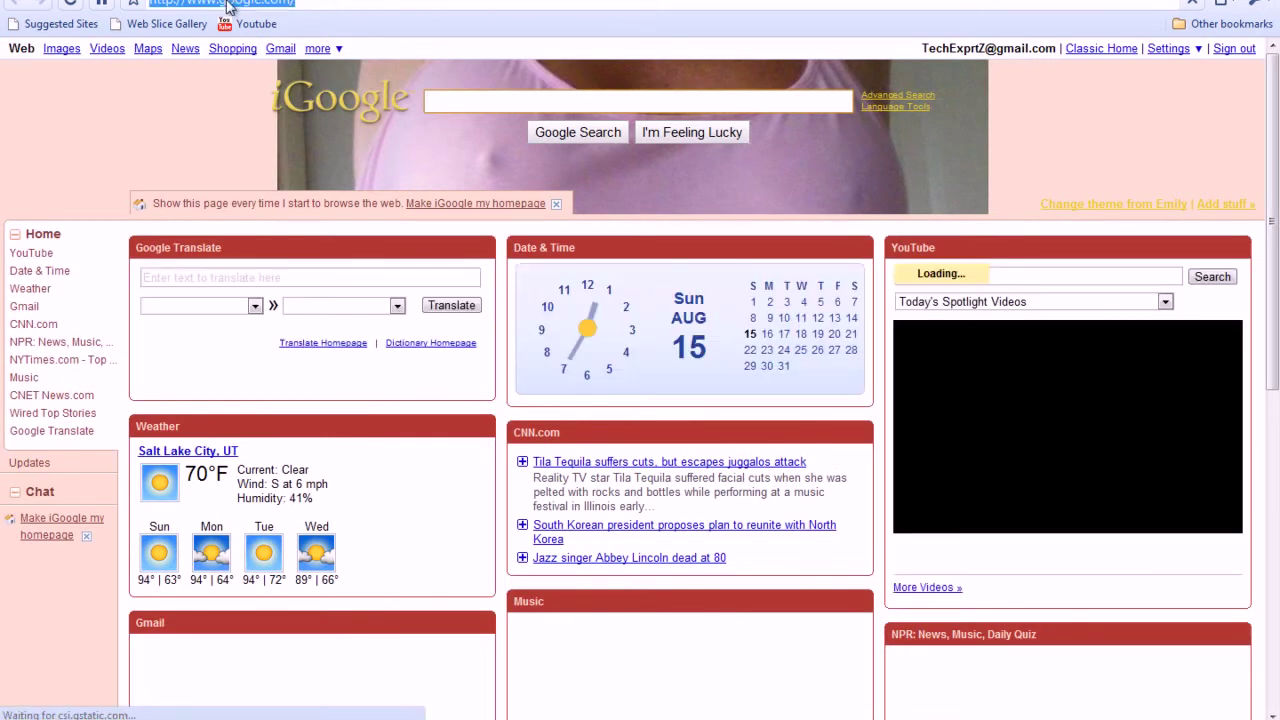
{"action": "type", "text": "www.facebook"}
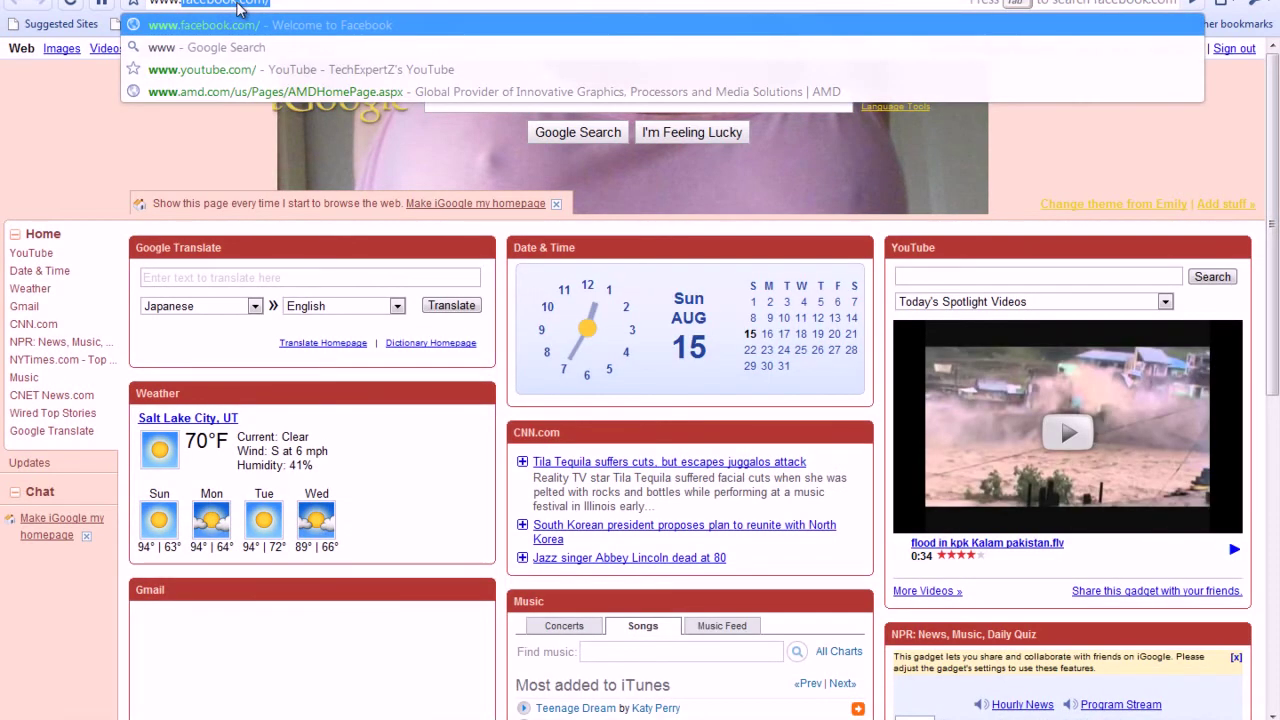
{"action": "key", "text": "Return"}
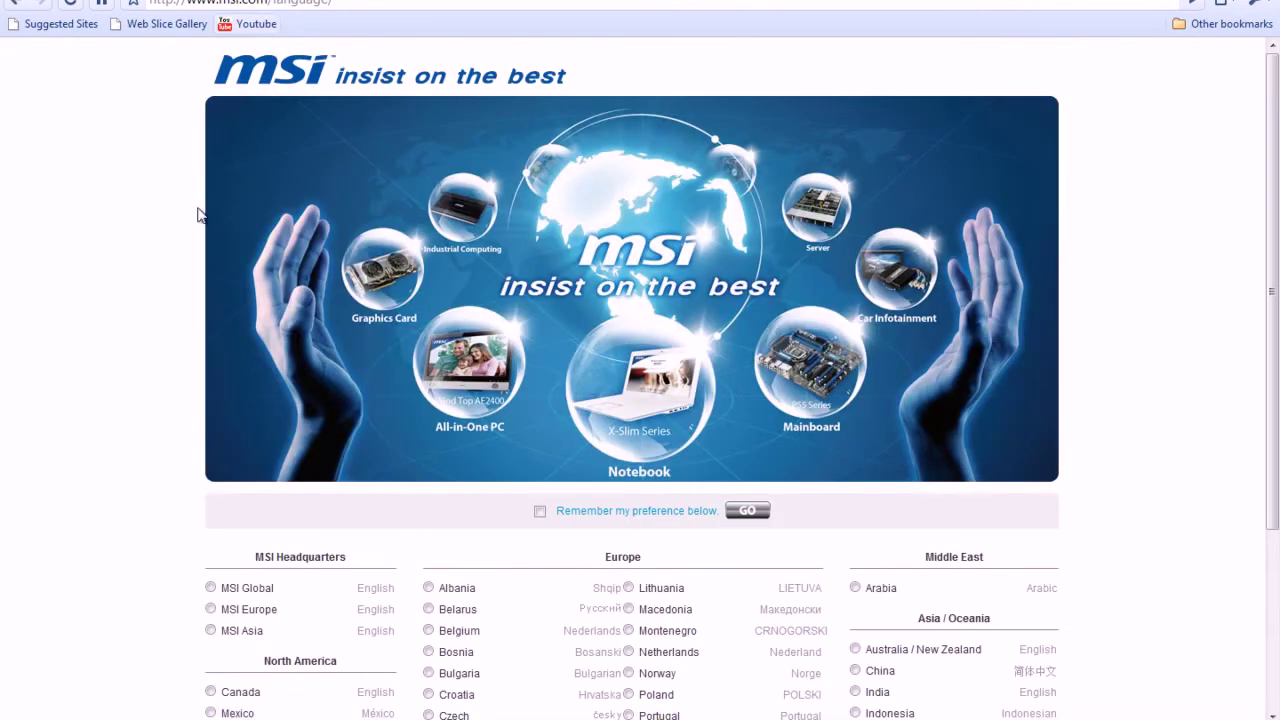
Dismiss the Windows performance notification, choose U.S.A as the region and enter the MSI site.
{"action": "scroll", "coordinate": [131, 348], "scroll_direction": "down", "scroll_amount": 2}
{"action": "scroll", "coordinate": [178, 572], "scroll_direction": "down", "scroll_amount": 2}
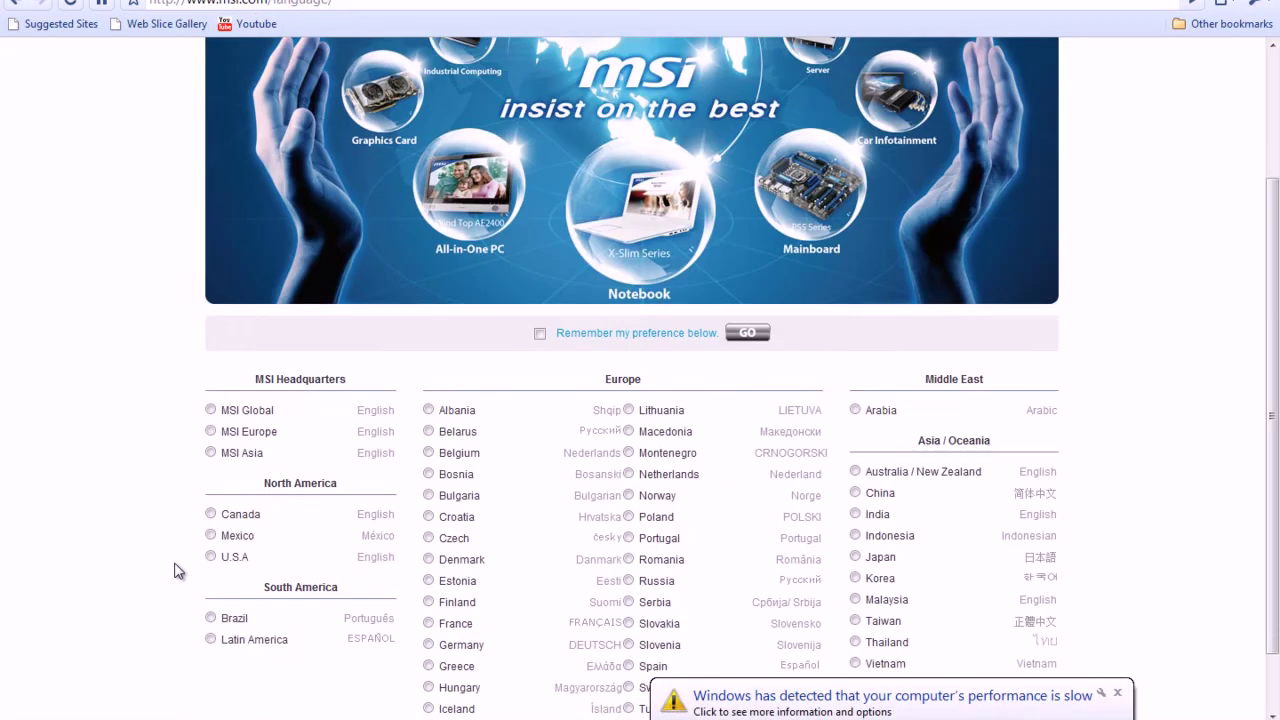
{"action": "left_click", "coordinate": [1117, 693]}
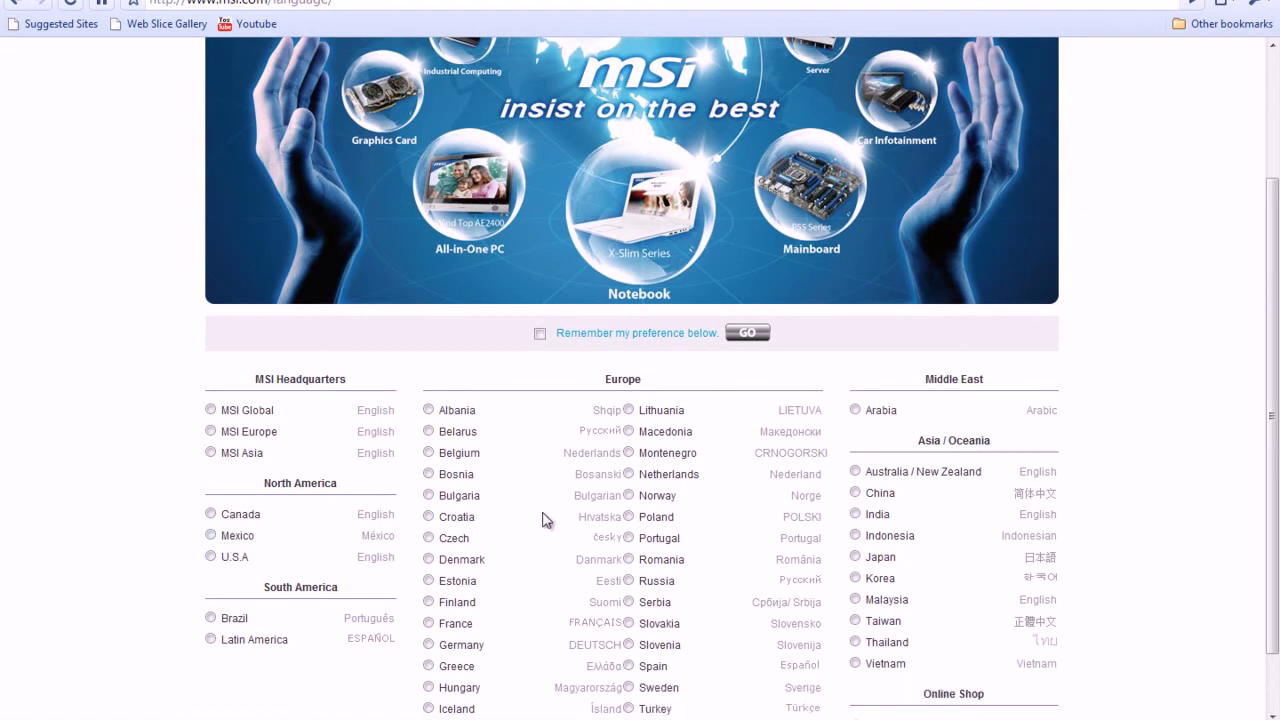
{"action": "left_click", "coordinate": [221, 560]}
{"action": "left_click", "coordinate": [750, 336]}
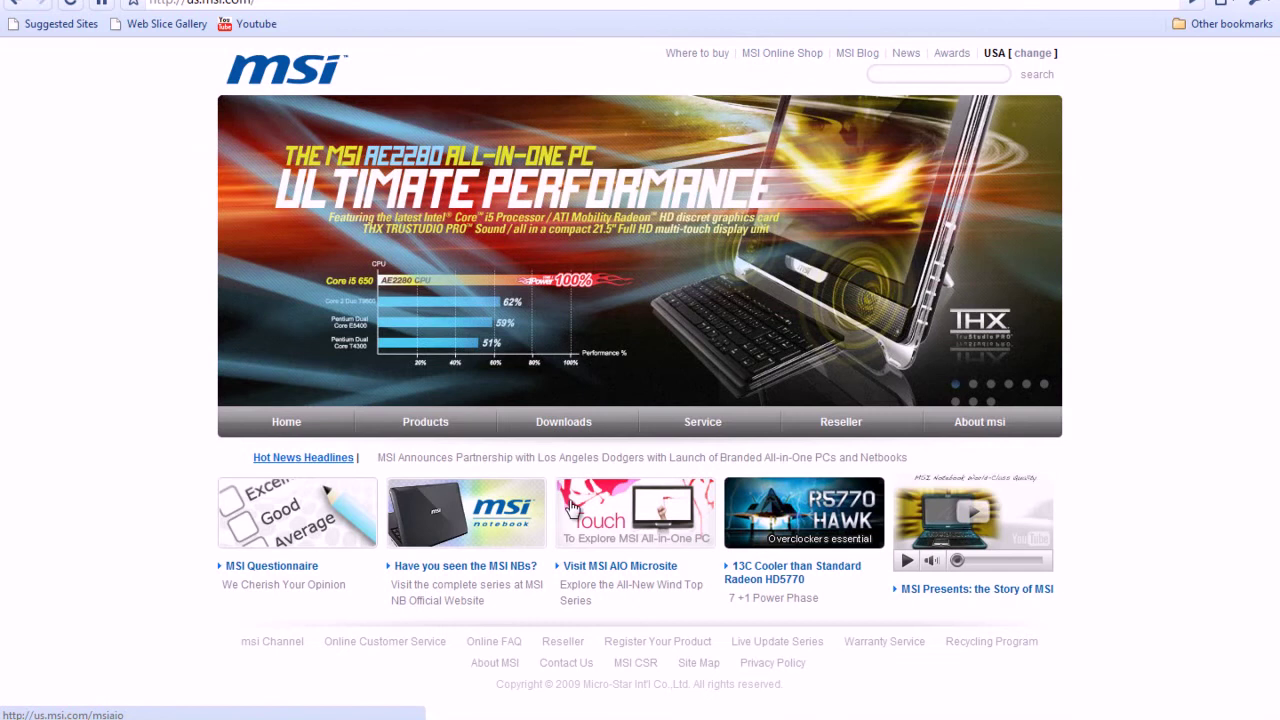
On the Downloads page, set the manual download category to Graphics Card, ATI, PCI Express Solutions.
{"action": "left_click", "coordinate": [565, 422]}
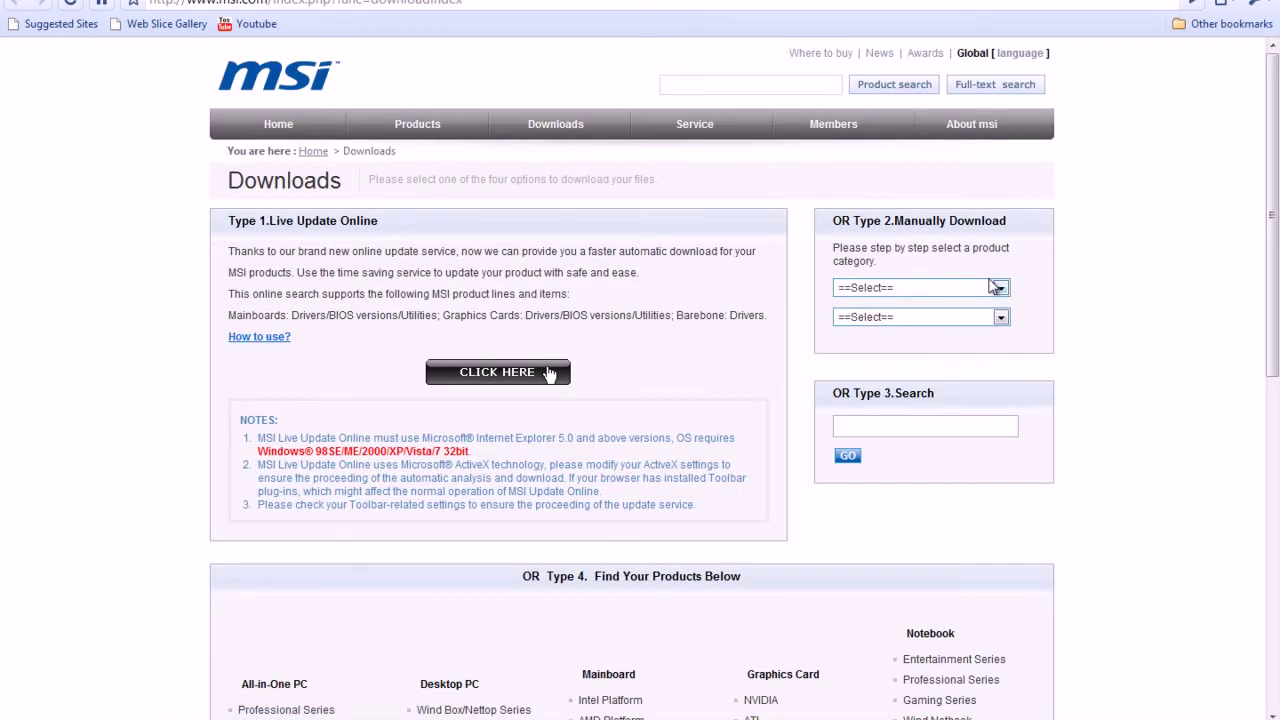
{"action": "left_click", "coordinate": [994, 286]}
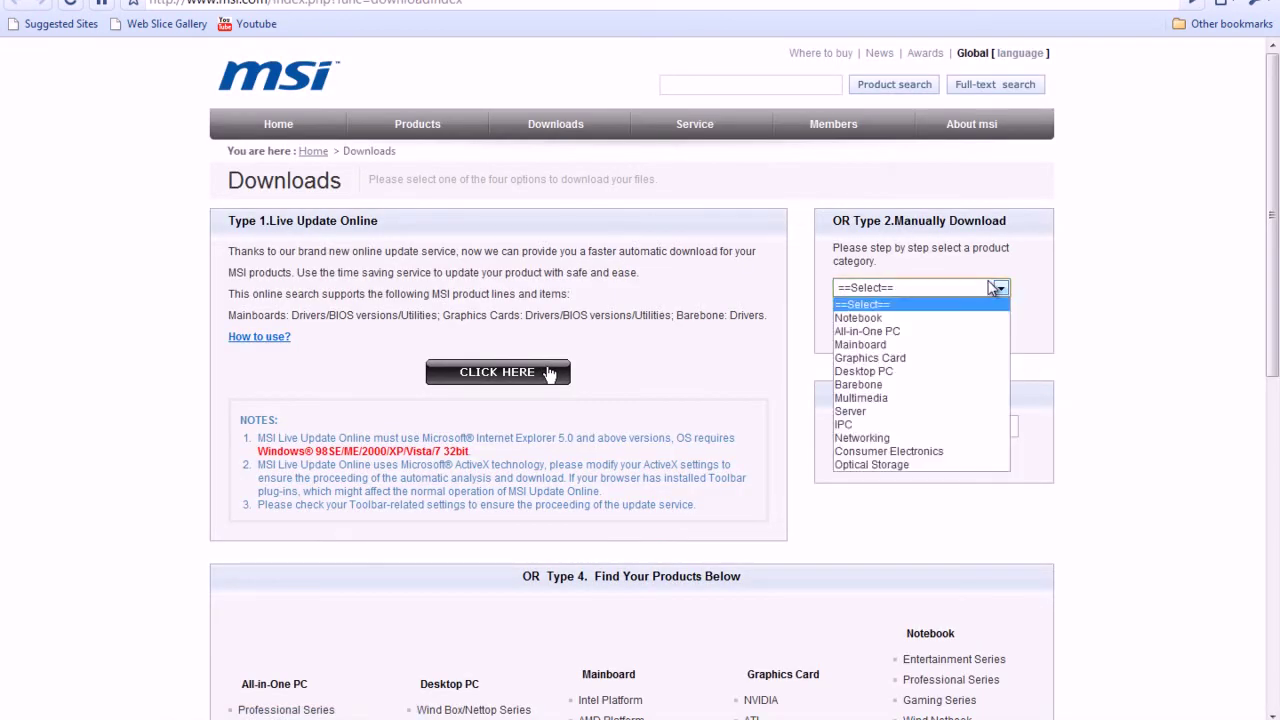
{"action": "left_click", "coordinate": [862, 358]}
{"action": "left_click", "coordinate": [906, 318]}
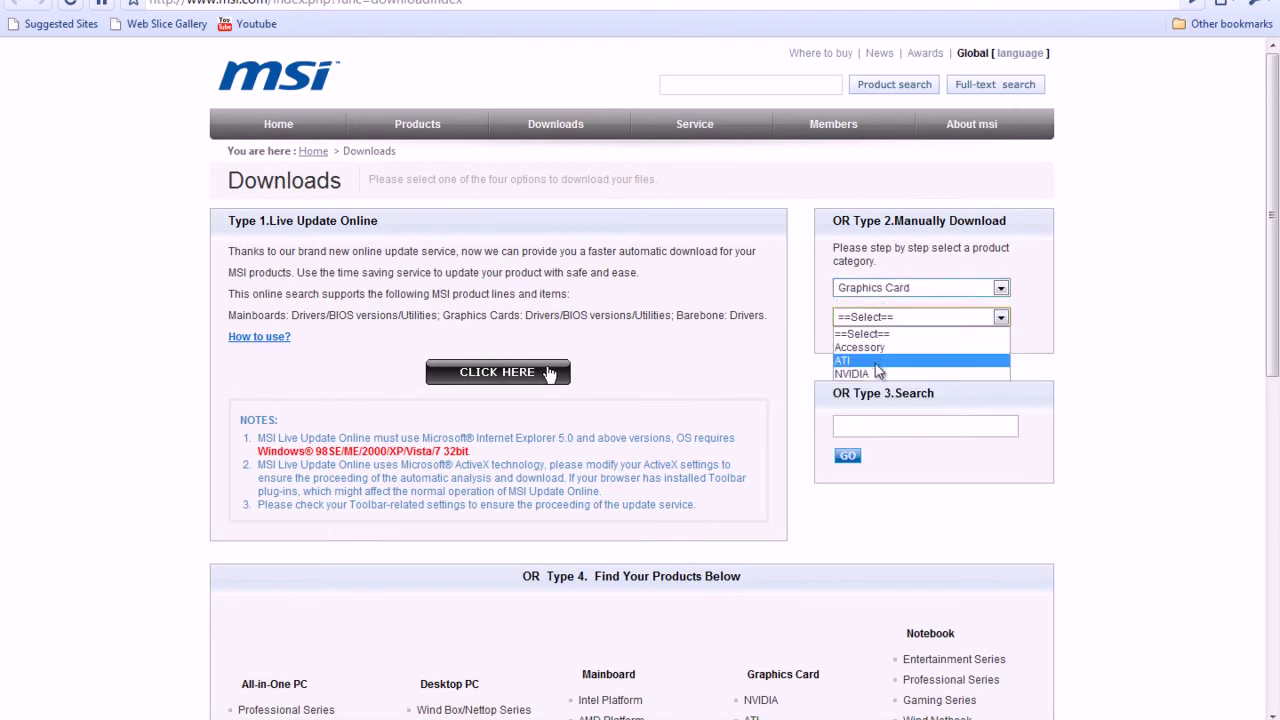
{"action": "left_click", "coordinate": [876, 362]}
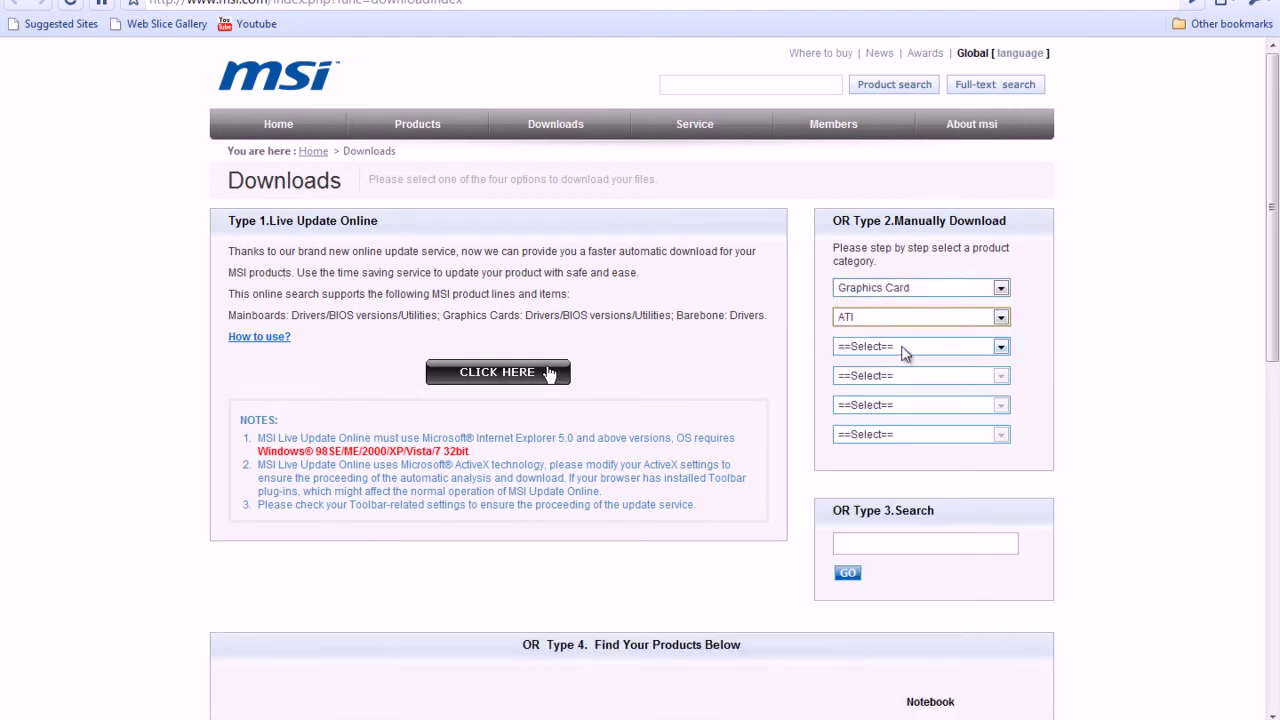
{"action": "left_click", "coordinate": [904, 347]}
{"action": "left_click", "coordinate": [885, 390]}
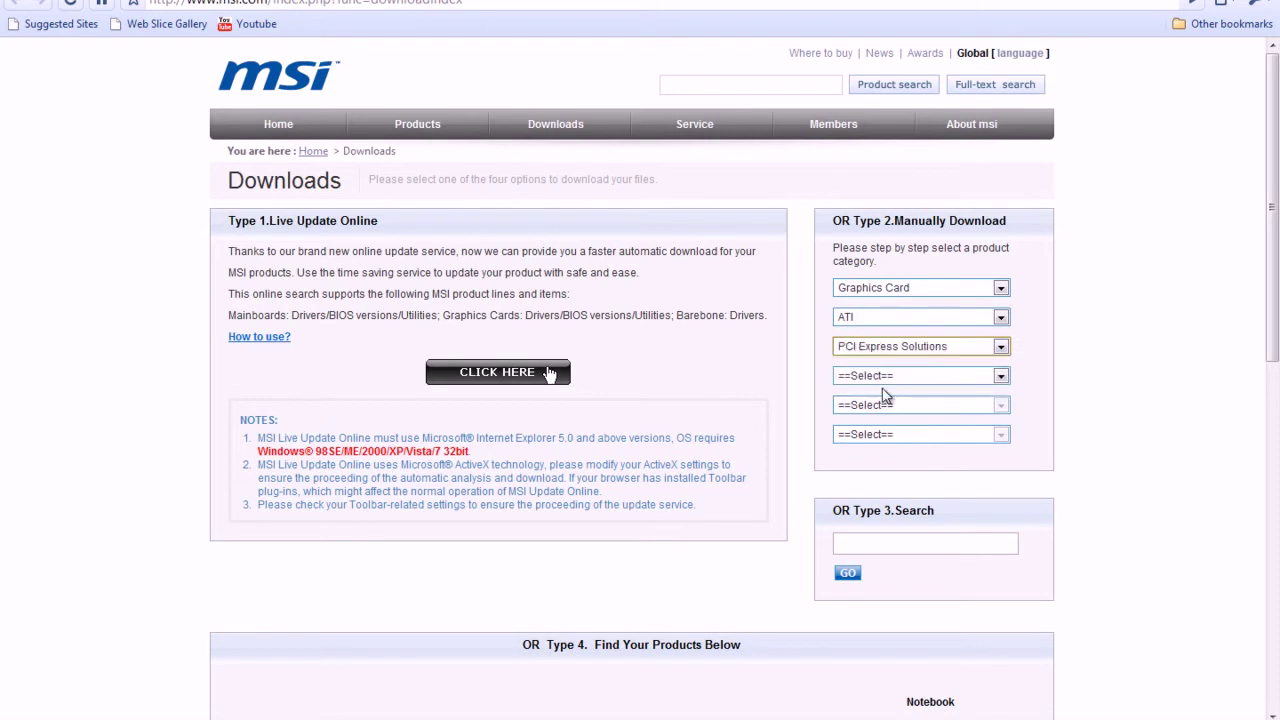
Select the Radeon HD 5770 series and the R5770-PM2D1G model to open its product page.
{"action": "left_click", "coordinate": [905, 376]}
{"action": "scroll", "coordinate": [908, 465], "scroll_direction": "down", "scroll_amount": 5}
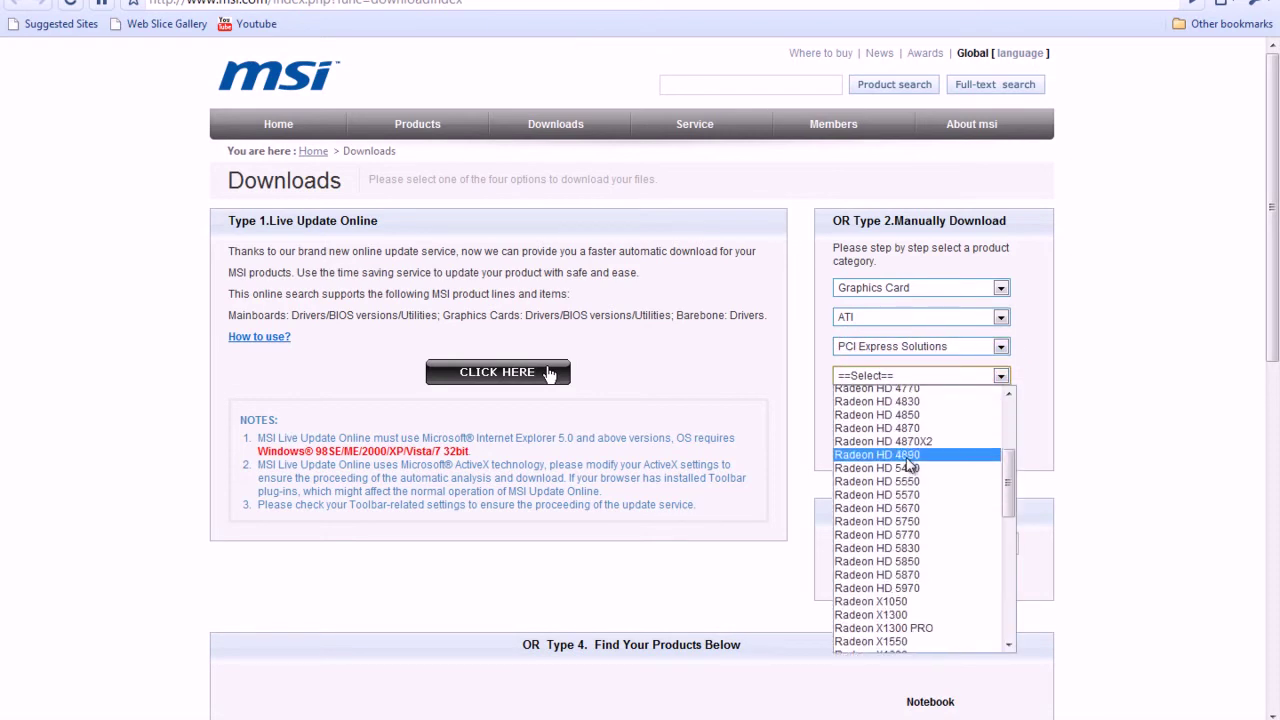
{"action": "left_click", "coordinate": [916, 540]}
{"action": "left_click", "coordinate": [908, 410]}
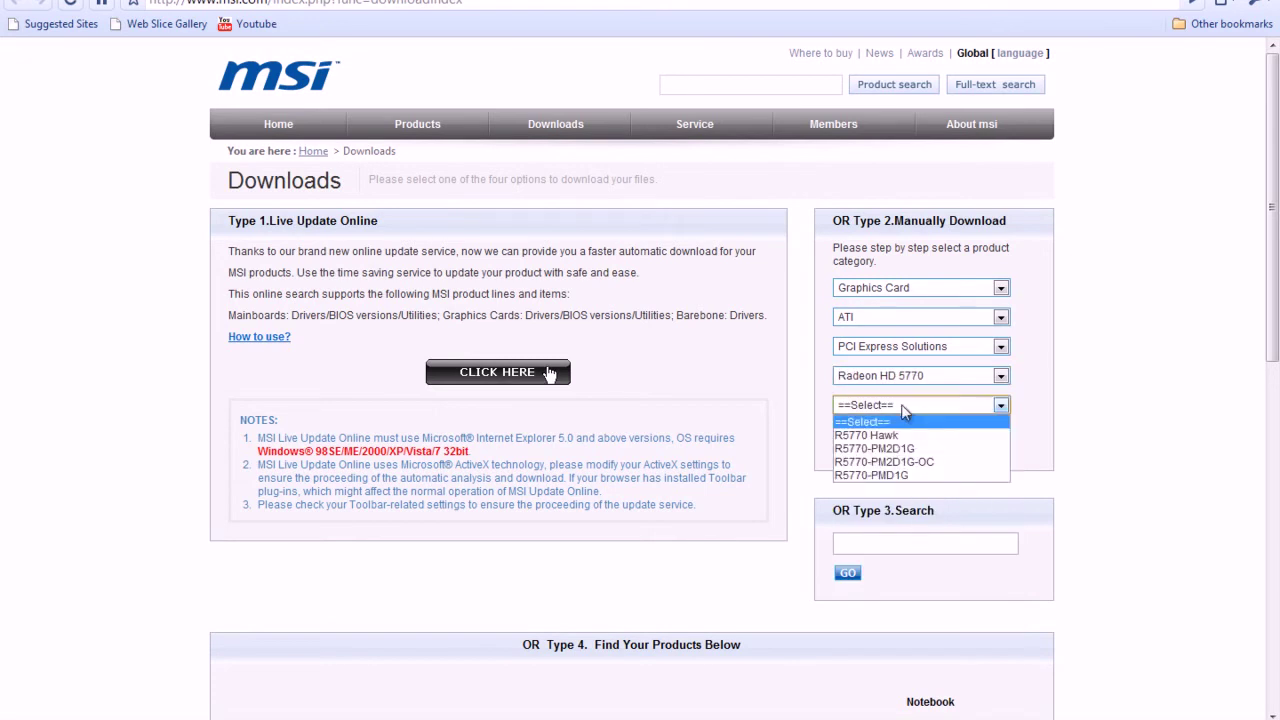
{"action": "left_click", "coordinate": [896, 449]}
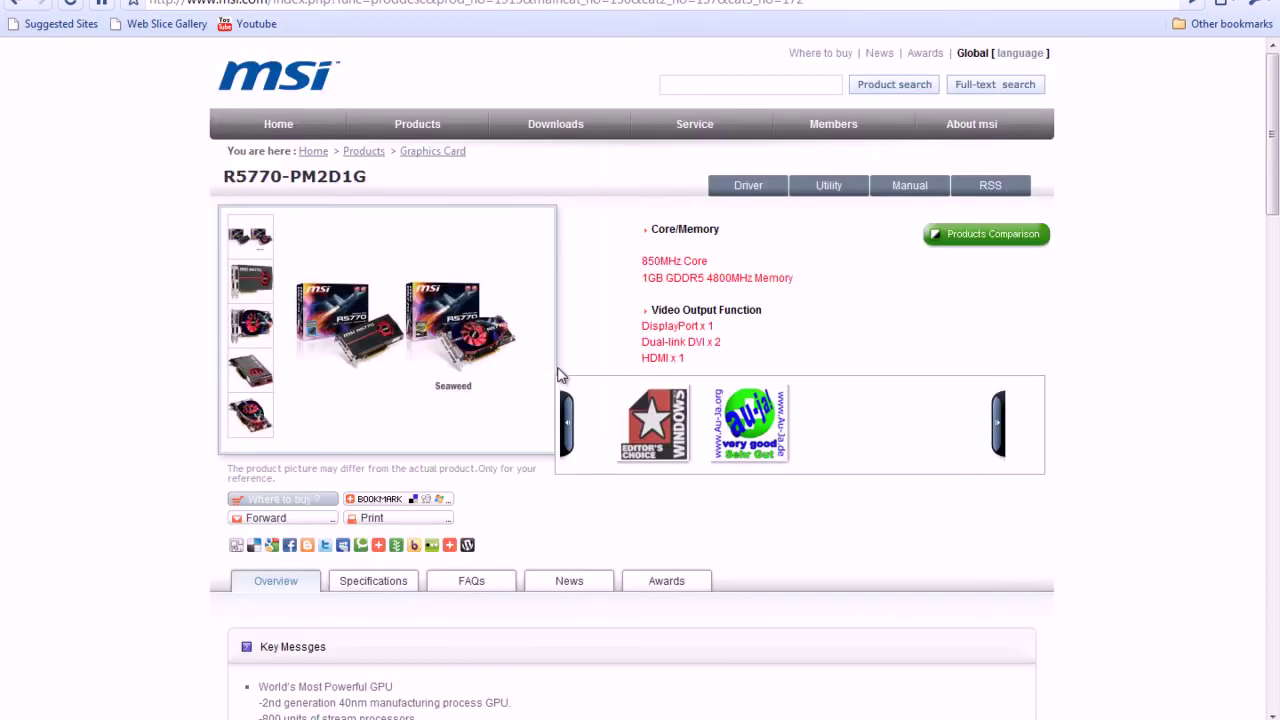
Open the card's utility downloads and download MSI Afterburner 1.61 from the U.S. site.
{"action": "left_click", "coordinate": [829, 186]}
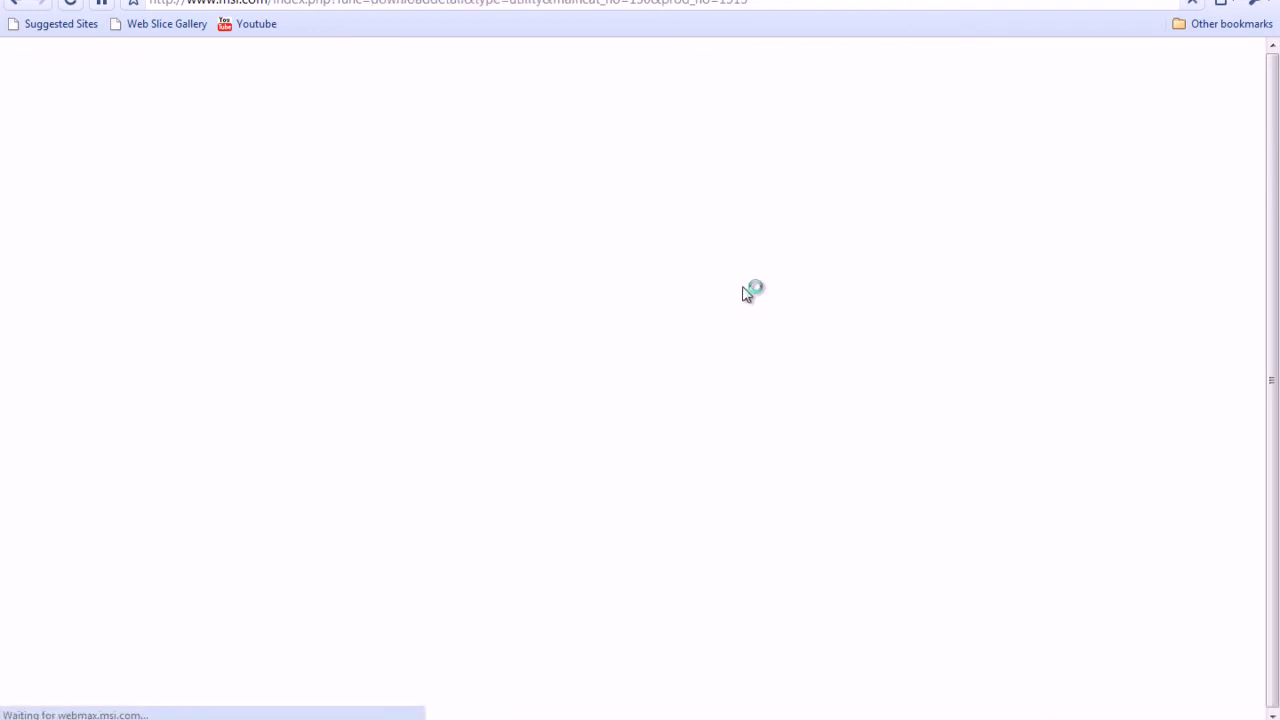
{"action": "scroll", "coordinate": [620, 375], "scroll_direction": "down", "scroll_amount": 2}
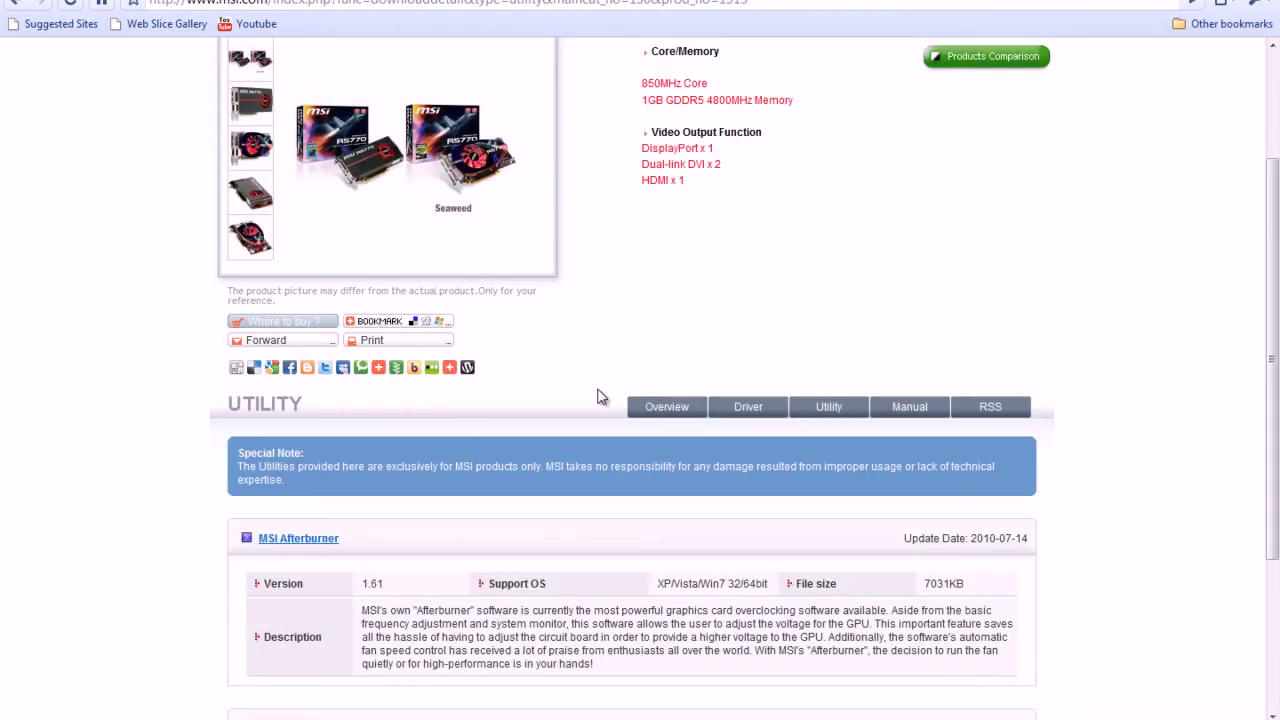
{"action": "scroll", "coordinate": [600, 397], "scroll_direction": "down", "scroll_amount": 1}
{"action": "scroll", "coordinate": [278, 456], "scroll_direction": "down", "scroll_amount": 3}
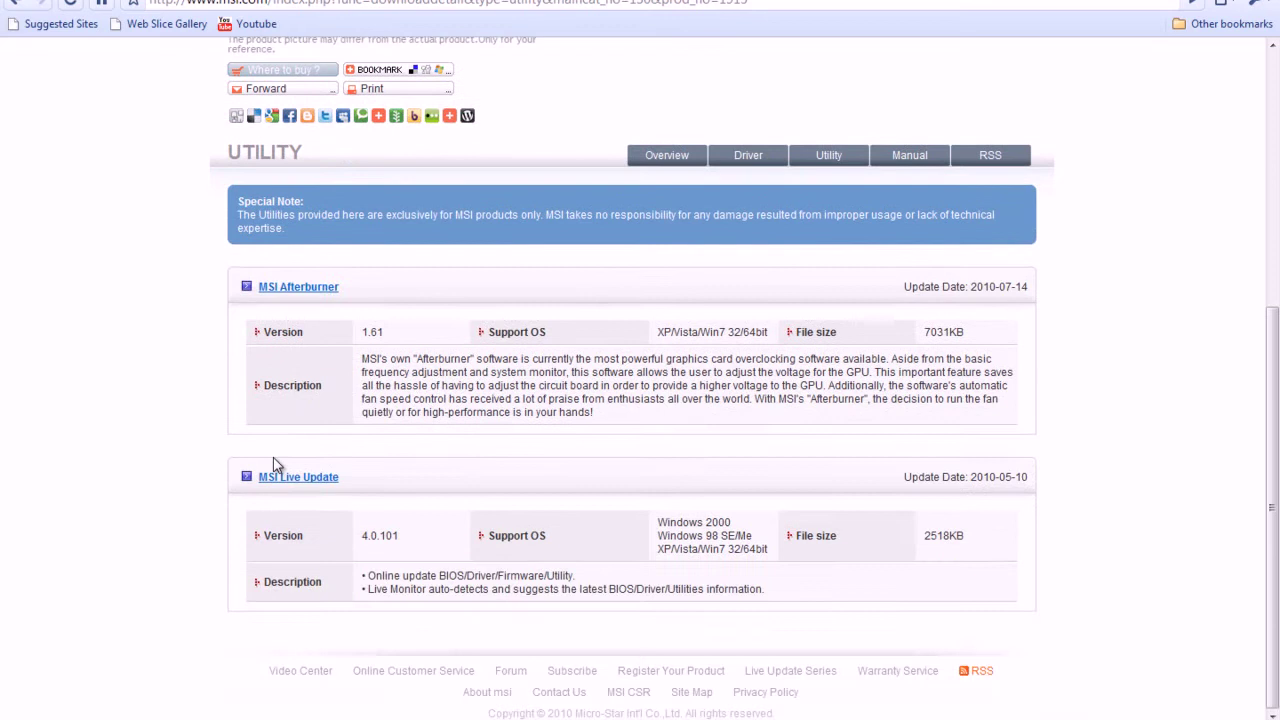
{"action": "left_click", "coordinate": [312, 294]}
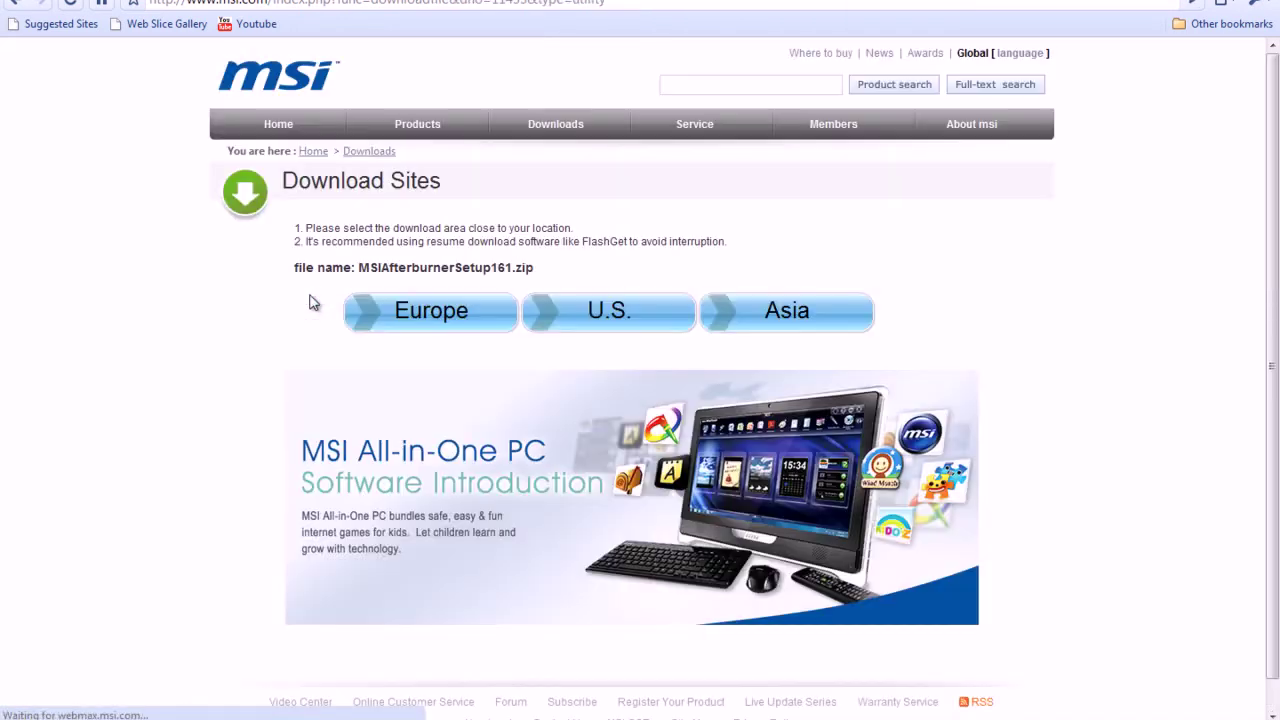
{"action": "left_click", "coordinate": [606, 312]}
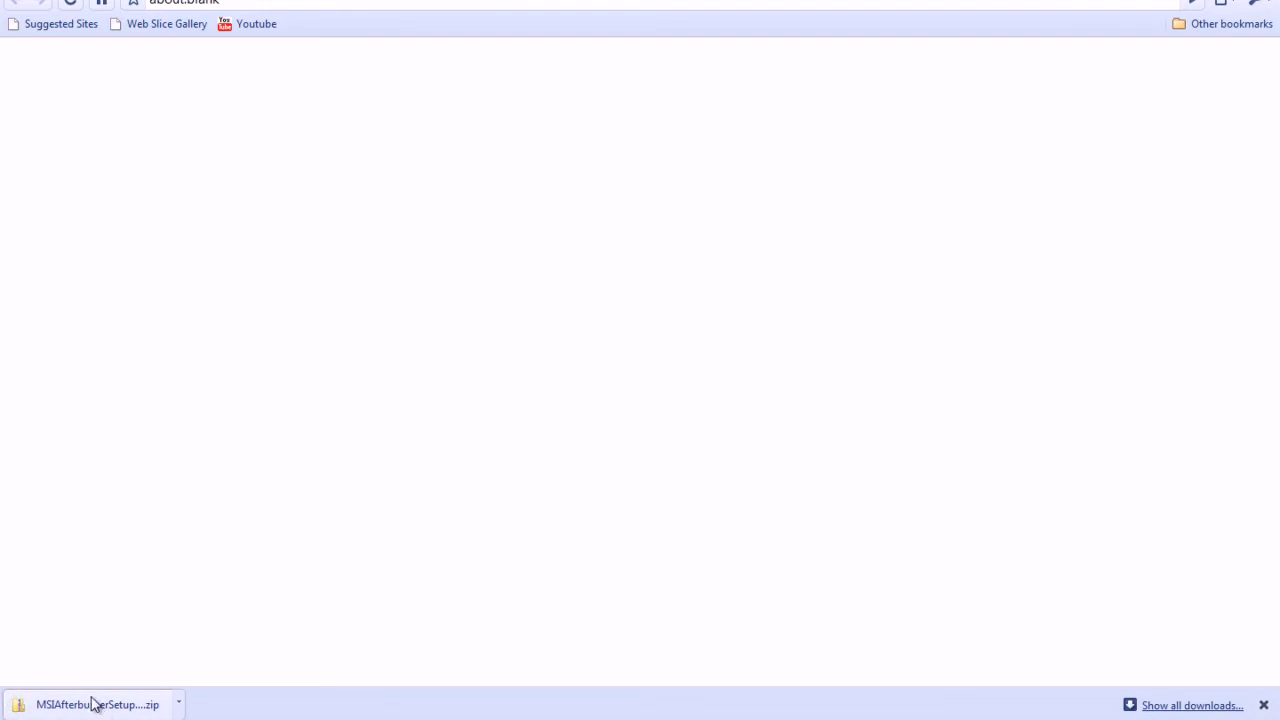
{"action": "left_click", "coordinate": [486, 2]}
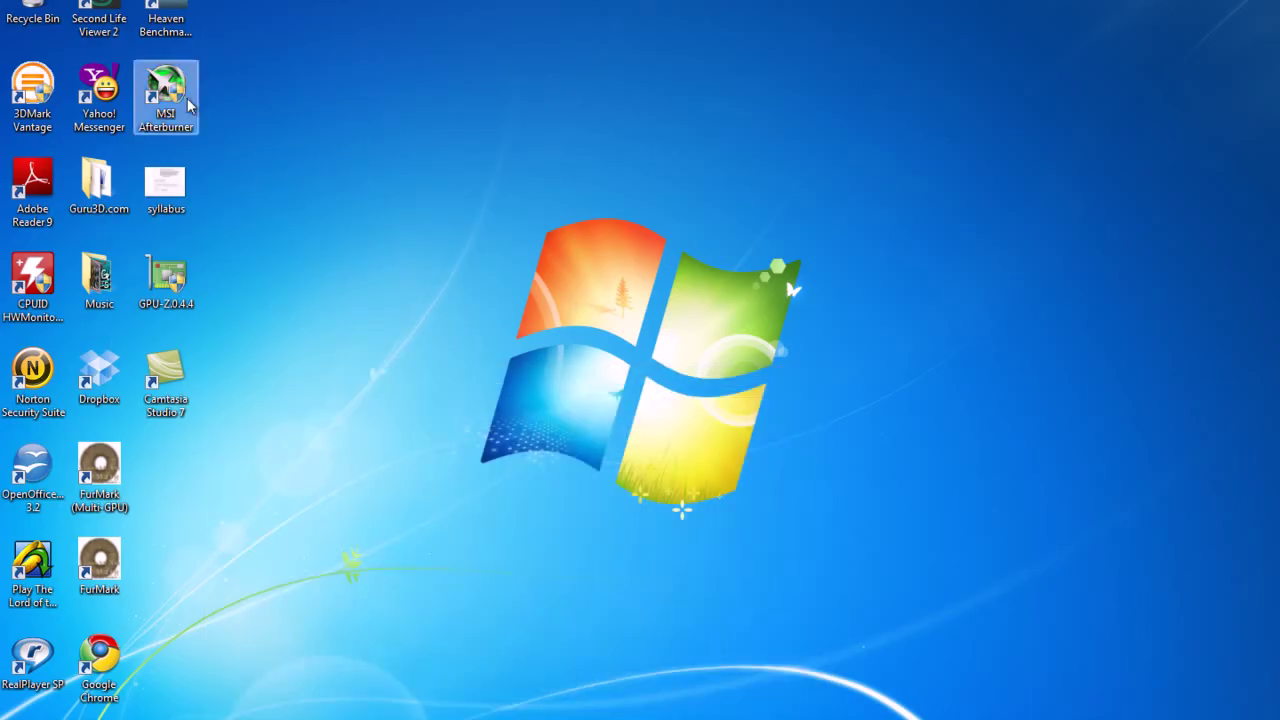
Launch MSI Afterburner from the desktop and set the core clock to 900 MHz.
{"action": "double_click", "coordinate": [183, 94]}
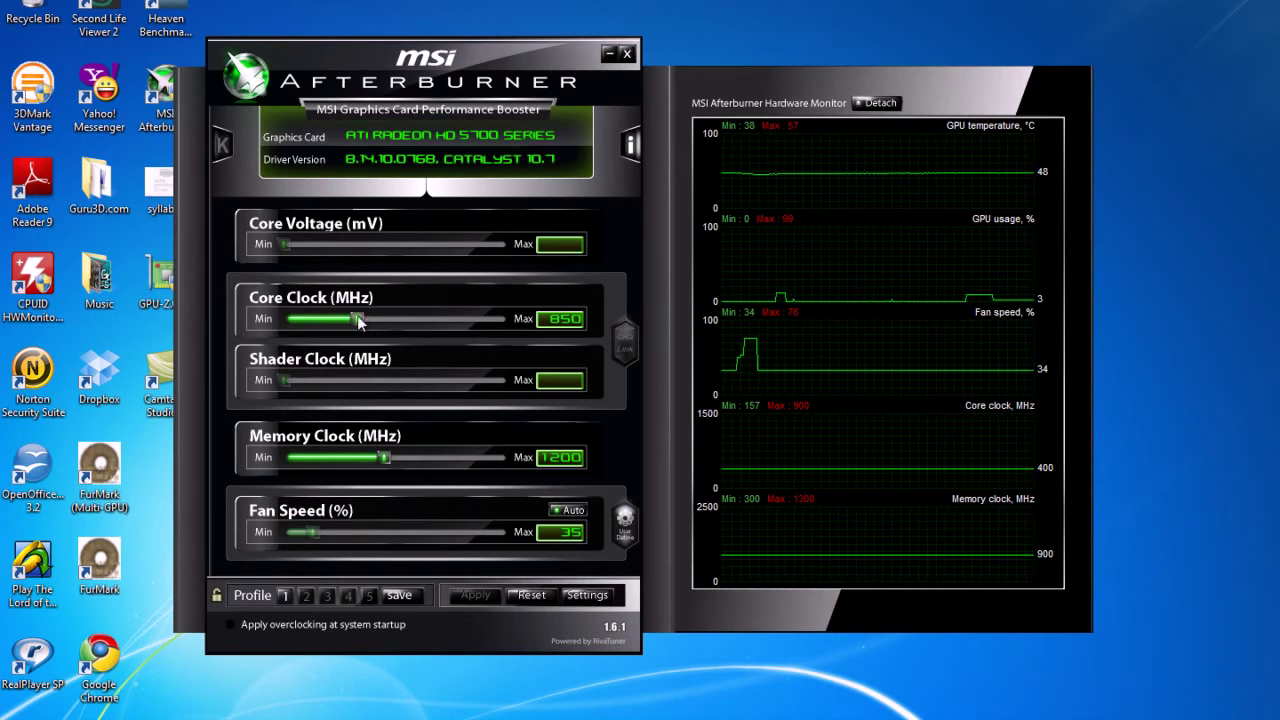
{"action": "left_click_drag", "start_coordinate": [357, 318], "coordinate": [390, 312]}
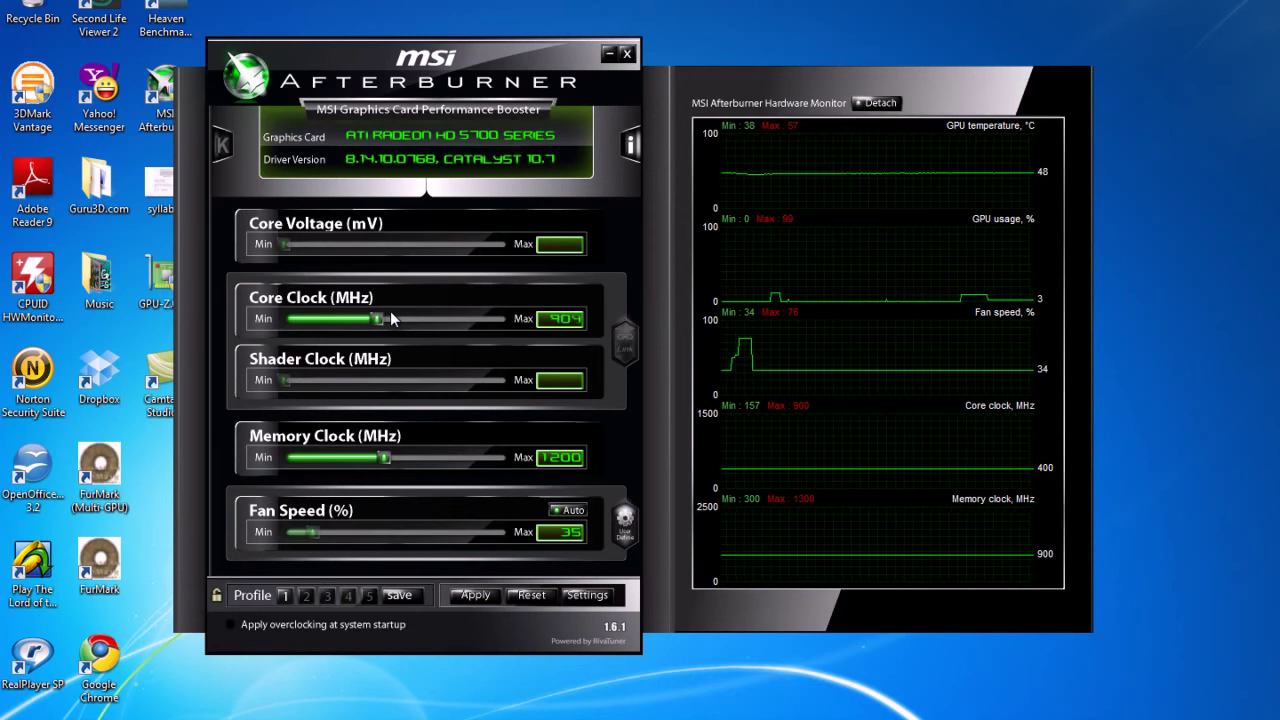
{"action": "key", "text": "Left"}
{"action": "key", "text": "Left"}
{"action": "key", "text": "Left"}
{"action": "key", "text": "Left"}
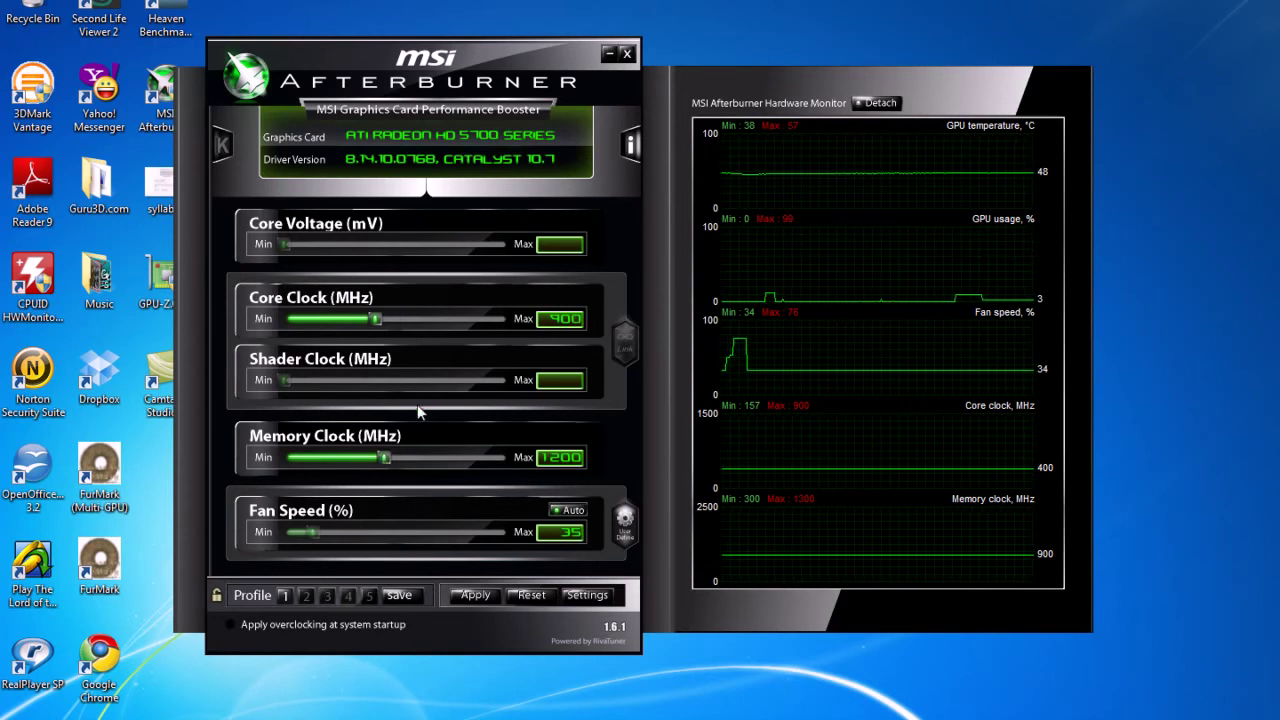
Raise the memory clock to 1300 MHz and apply the overclock settings.
{"action": "key", "text": "Right"}
{"action": "key", "text": "Right"}
{"action": "key", "text": "Right"}
{"action": "key", "text": "Right"}
{"action": "key", "text": "Right"}
{"action": "key", "text": "Right"}
{"action": "key", "text": "Right"}
{"action": "key", "text": "Right"}
{"action": "key", "text": "Right"}
{"action": "key", "text": "Right"}
{"action": "key", "text": "Right"}
{"action": "key", "text": "Right"}
{"action": "key", "text": "Right"}
{"action": "key", "text": "Right"}
{"action": "key", "text": "Right"}
{"action": "key", "text": "Right"}
{"action": "key", "text": "Right"}
{"action": "key", "text": "Right"}
{"action": "key", "text": "Right"}
{"action": "key", "text": "Right"}
{"action": "key", "text": "Right"}
{"action": "key", "text": "Right"}
{"action": "key", "text": "Right"}
{"action": "key", "text": "Right"}
{"action": "key", "text": "Right"}
{"action": "key", "text": "Right"}
{"action": "key", "text": "Right"}
{"action": "key", "text": "Right"}
{"action": "key", "text": "Right"}
{"action": "key", "text": "Right"}
{"action": "key", "text": "Right"}
{"action": "key", "text": "Right"}
{"action": "key", "text": "Right"}
{"action": "key", "text": "Right"}
{"action": "key", "text": "Right"}
{"action": "key", "text": "Right"}
{"action": "key", "text": "Right"}
{"action": "key", "text": "Right"}
{"action": "key", "text": "Right"}
{"action": "key", "text": "Right"}
{"action": "key", "text": "Right"}
{"action": "key", "text": "Right"}
{"action": "key", "text": "Right"}
{"action": "key", "text": "Right"}
{"action": "key", "text": "Right"}
{"action": "key", "text": "Right"}
{"action": "key", "text": "Right"}
{"action": "key", "text": "Right"}
{"action": "key", "text": "Right"}
{"action": "key", "text": "Right"}
{"action": "key", "text": "Right"}
{"action": "key", "text": "Right"}
{"action": "key", "text": "Right"}
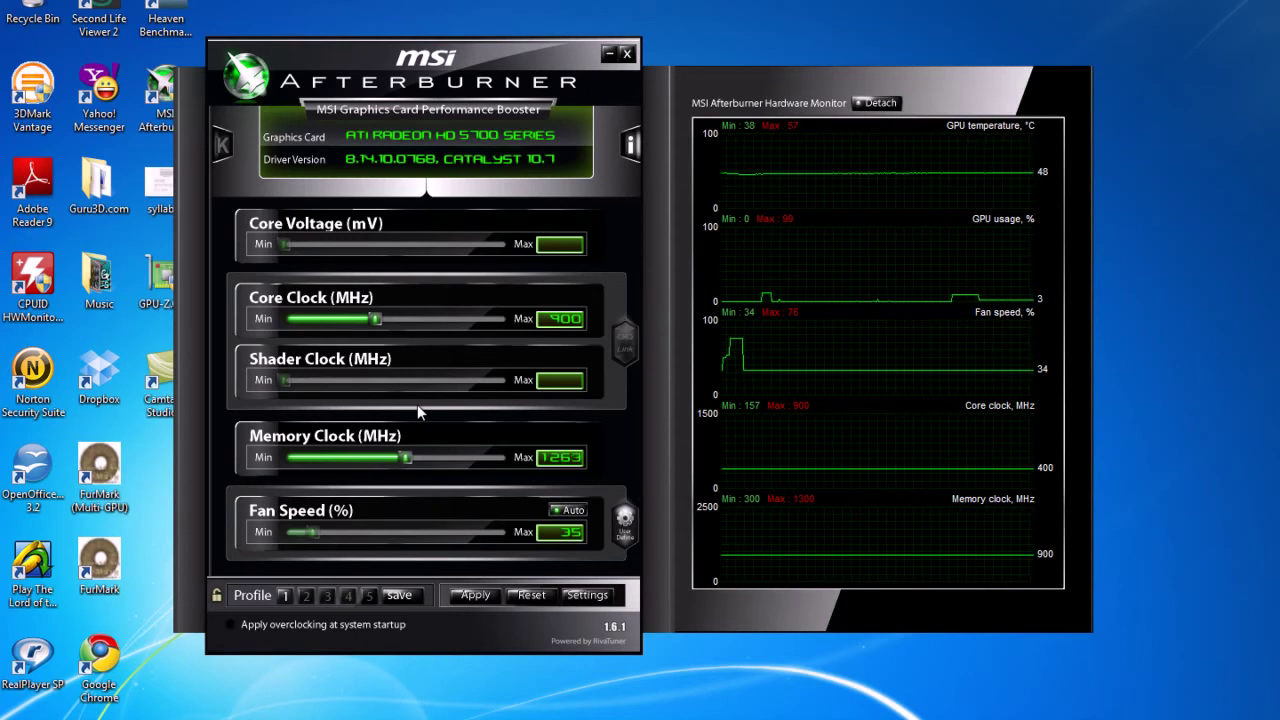
{"action": "key", "text": "Right"}
{"action": "key", "text": "Right"}
{"action": "key", "text": "Right"}
{"action": "key", "text": "Right"}
{"action": "key", "text": "Right"}
{"action": "key", "text": "Right"}
{"action": "key", "text": "Right"}
{"action": "key", "text": "Right"}
{"action": "key", "text": "Right"}
{"action": "key", "text": "Right"}
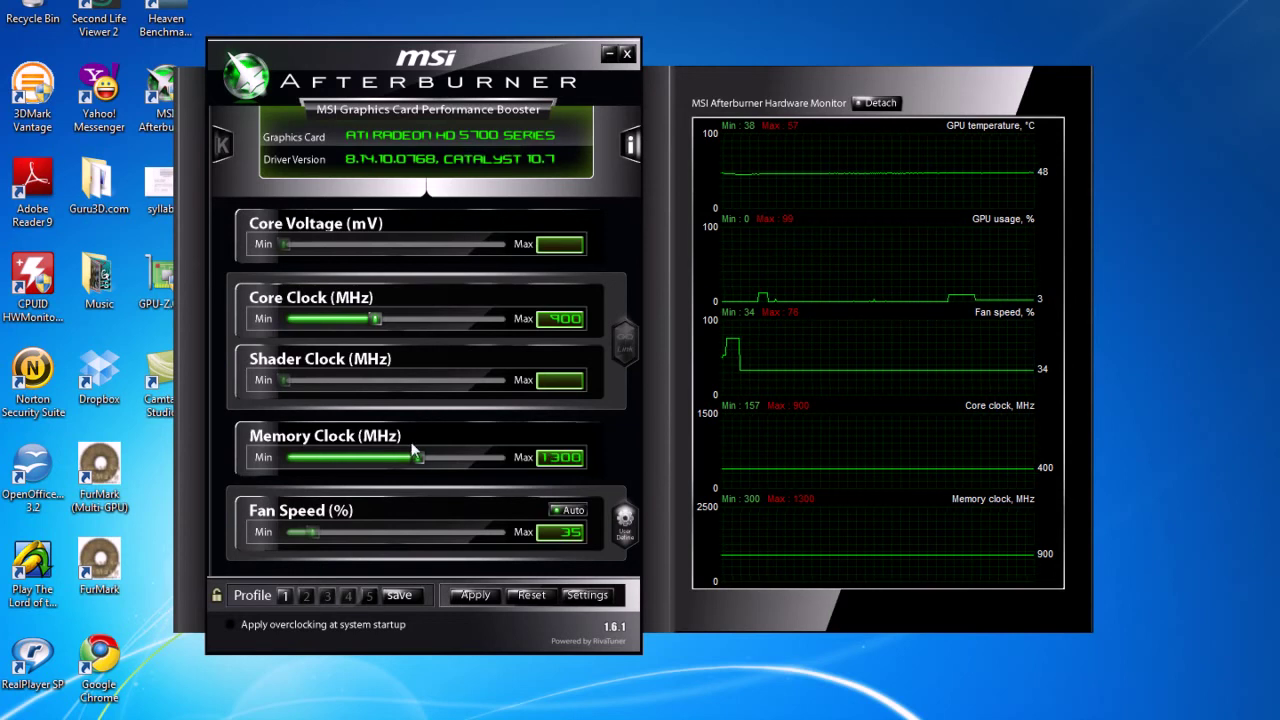
{"action": "left_click", "coordinate": [479, 595]}
{"action": "mouse_move", "coordinate": [299, 716]}
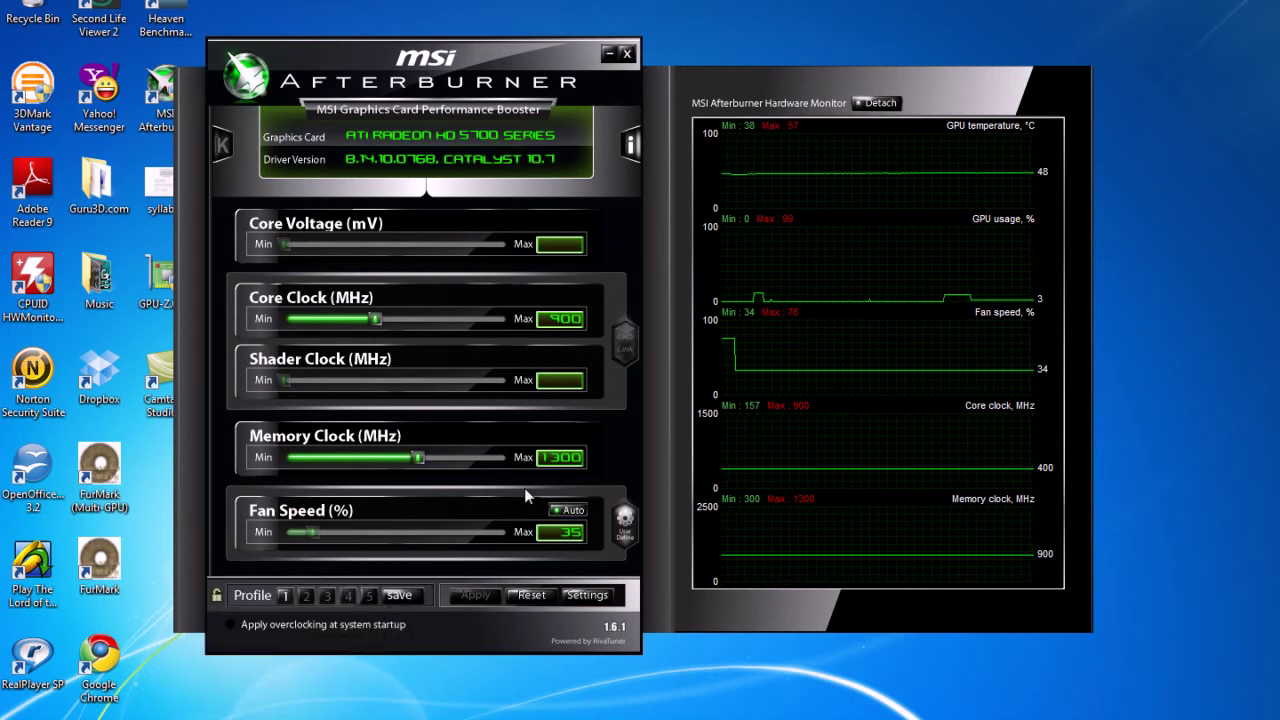
Turn off automatic fan control, toggle the user-defined fan mode, set the fan speed to 91% and apply it.
{"action": "left_click", "coordinate": [568, 510]}
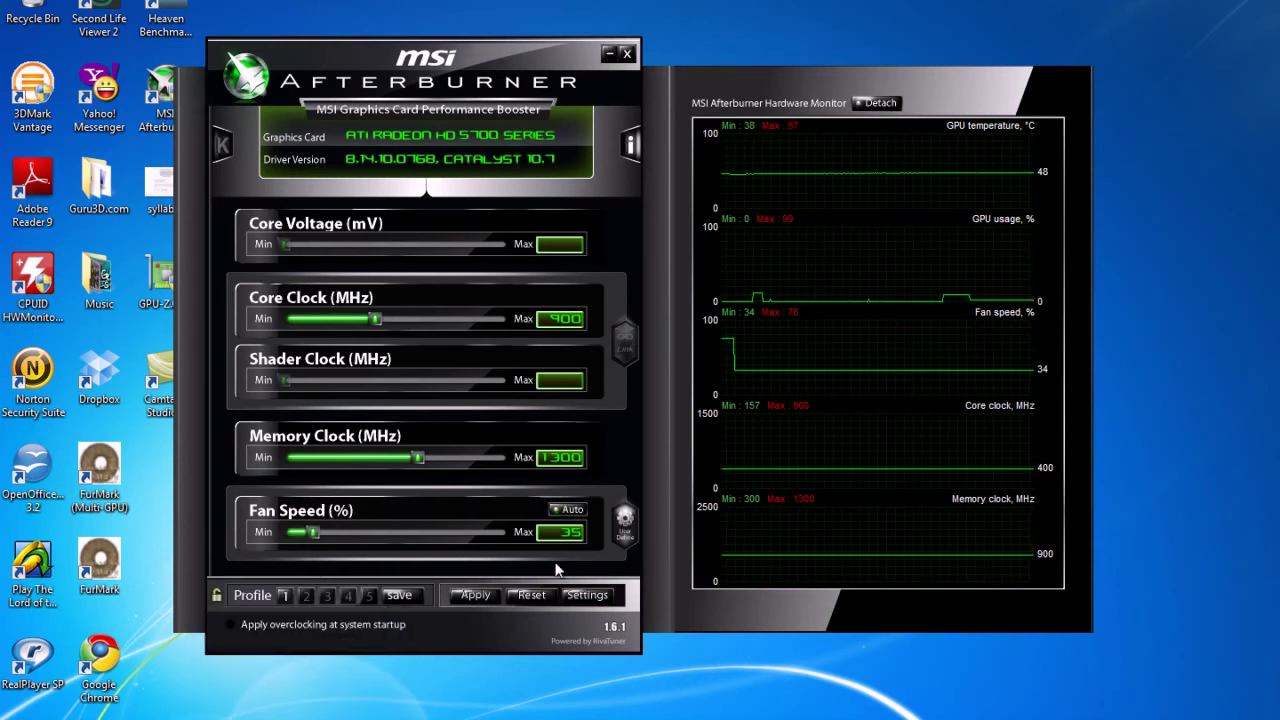
{"action": "left_click", "coordinate": [630, 535]}
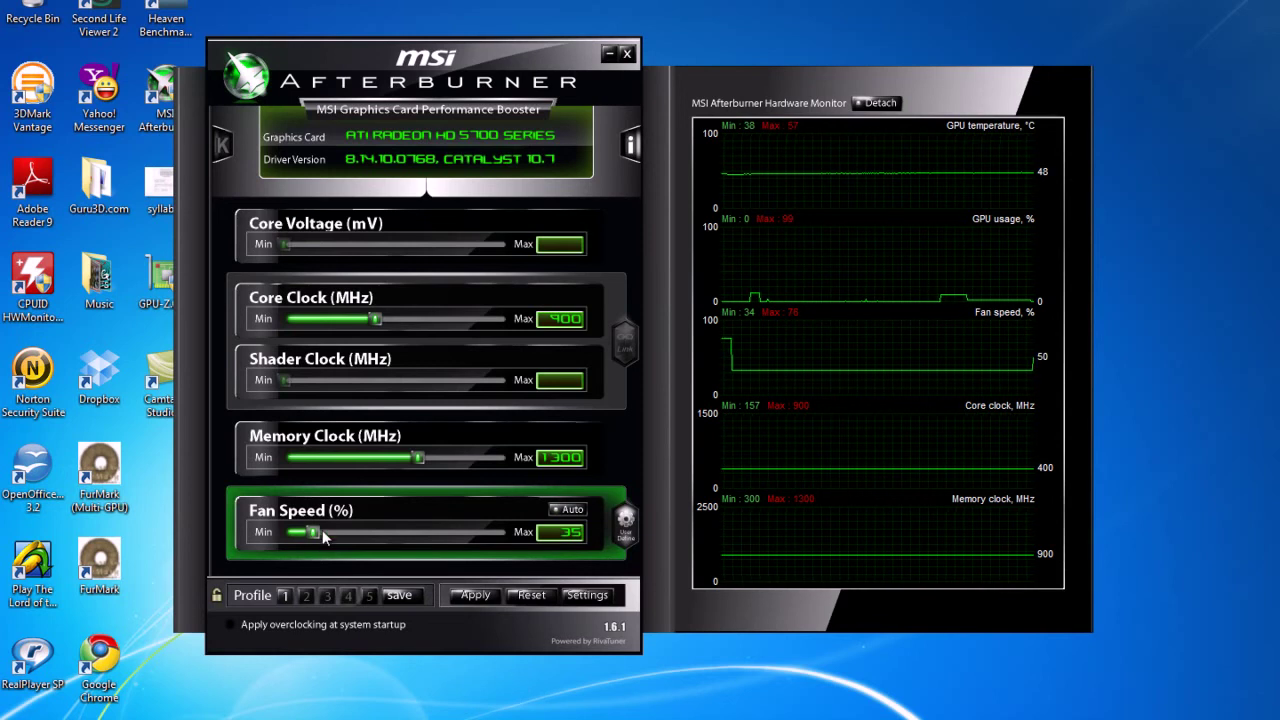
{"action": "left_click_drag", "start_coordinate": [316, 531], "coordinate": [483, 540]}
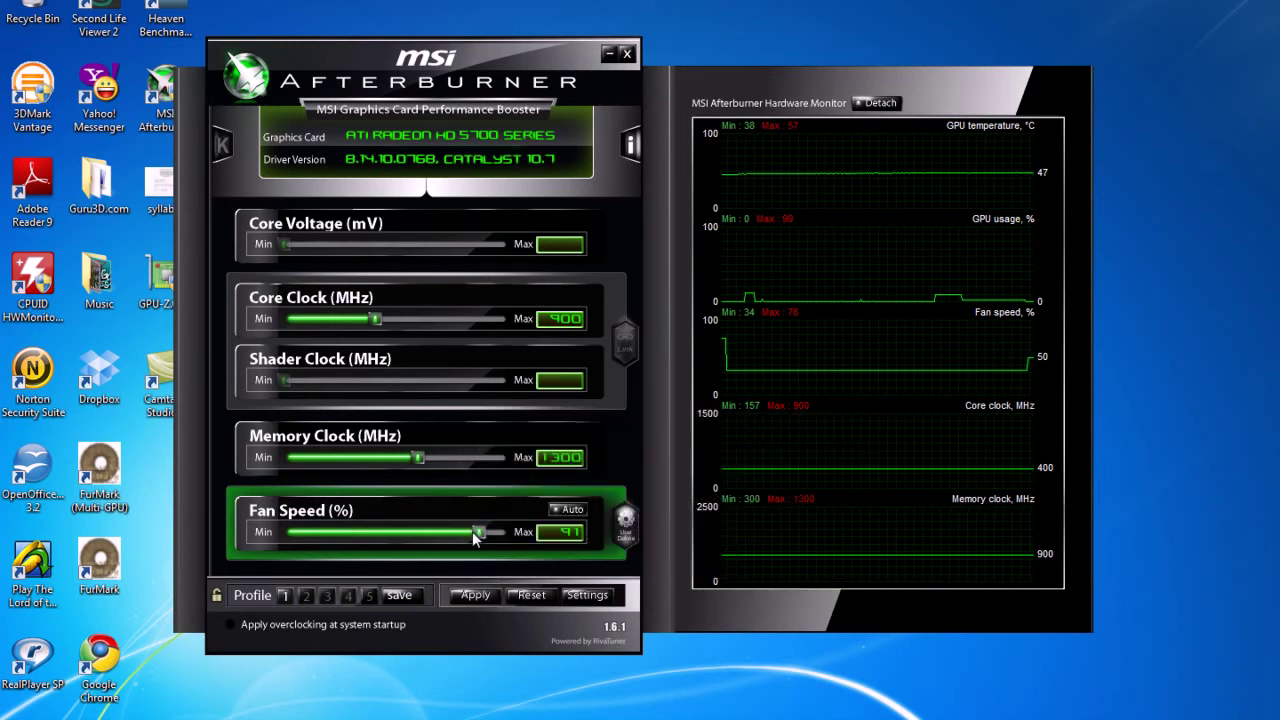
{"action": "left_click", "coordinate": [490, 594]}
Reset the clocks and fan speed to their defaults and minimize MSI Afterburner.
{"action": "left_click", "coordinate": [531, 595]}
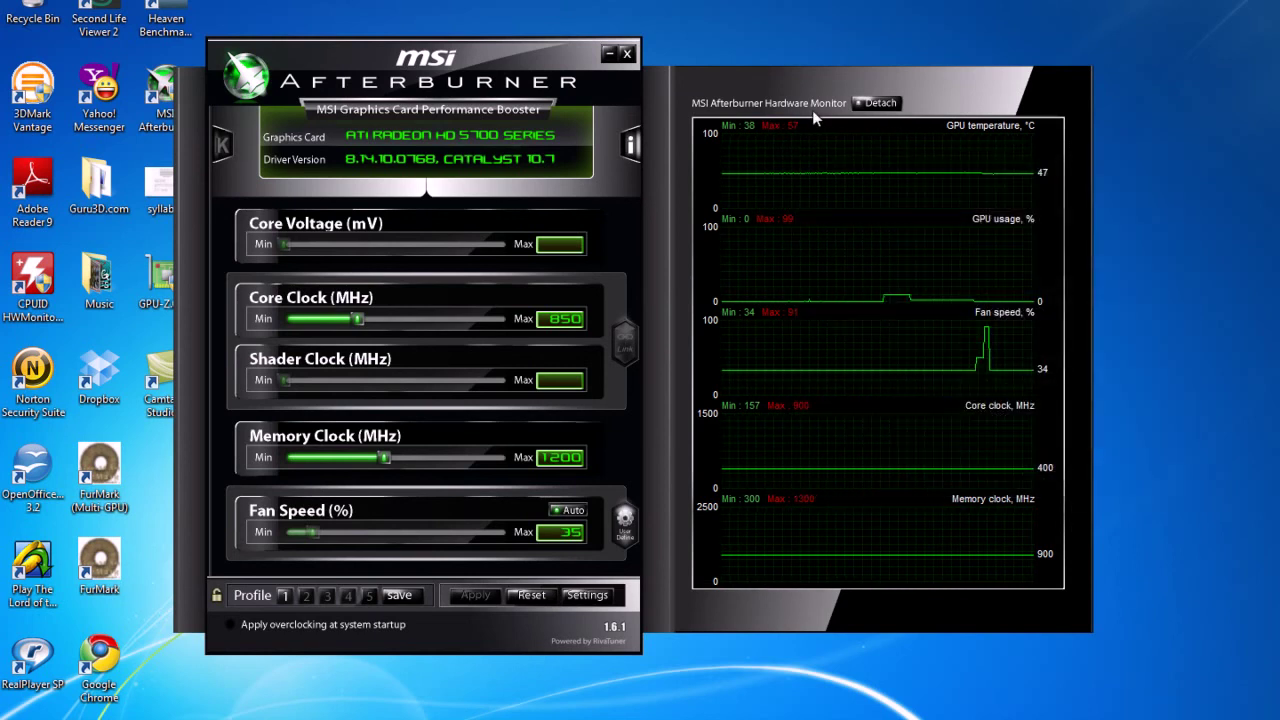
{"action": "left_click", "coordinate": [609, 53]}
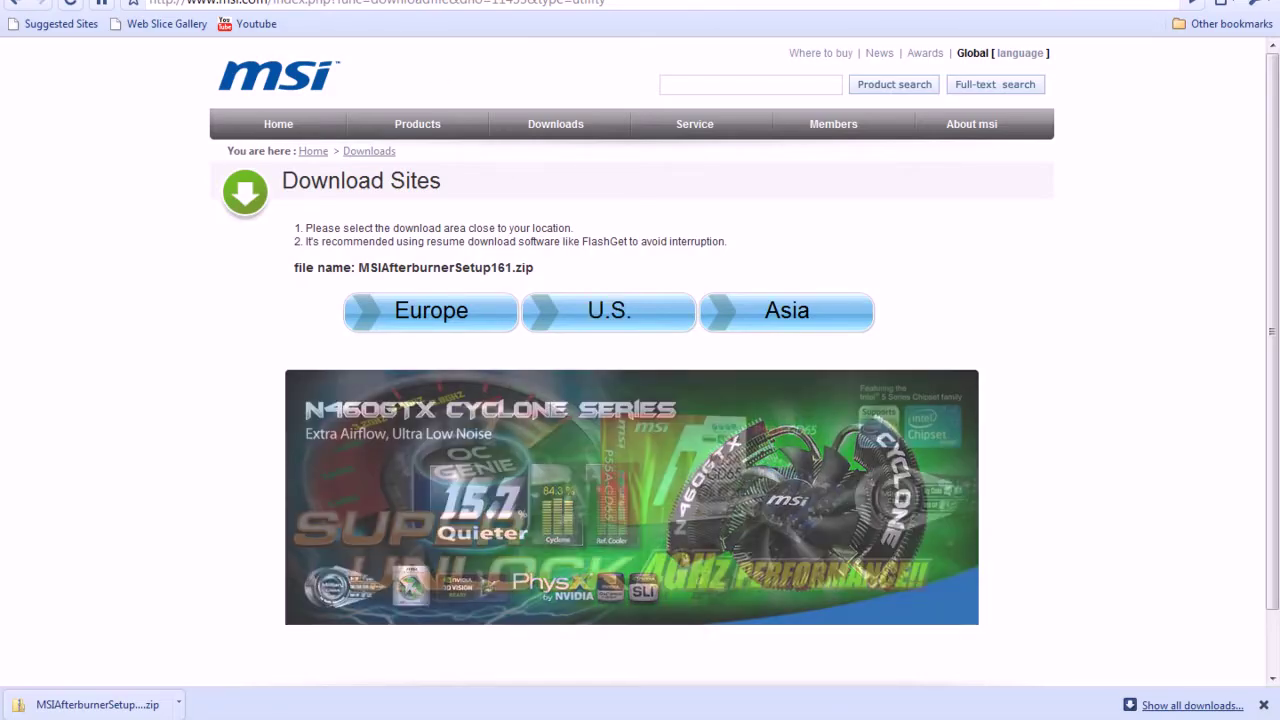
Search the web for "gpuz" from the browser's address field.
{"action": "left_click", "coordinate": [362, 3]}
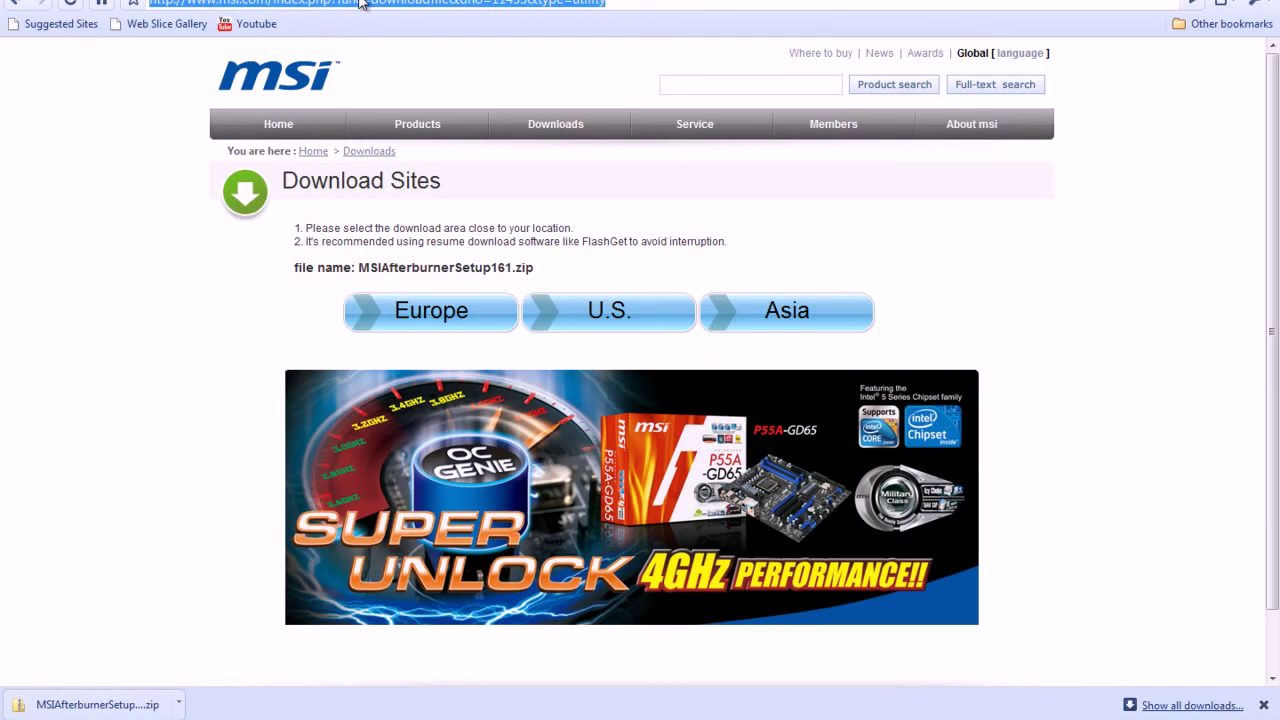
{"action": "type", "text": "w"}
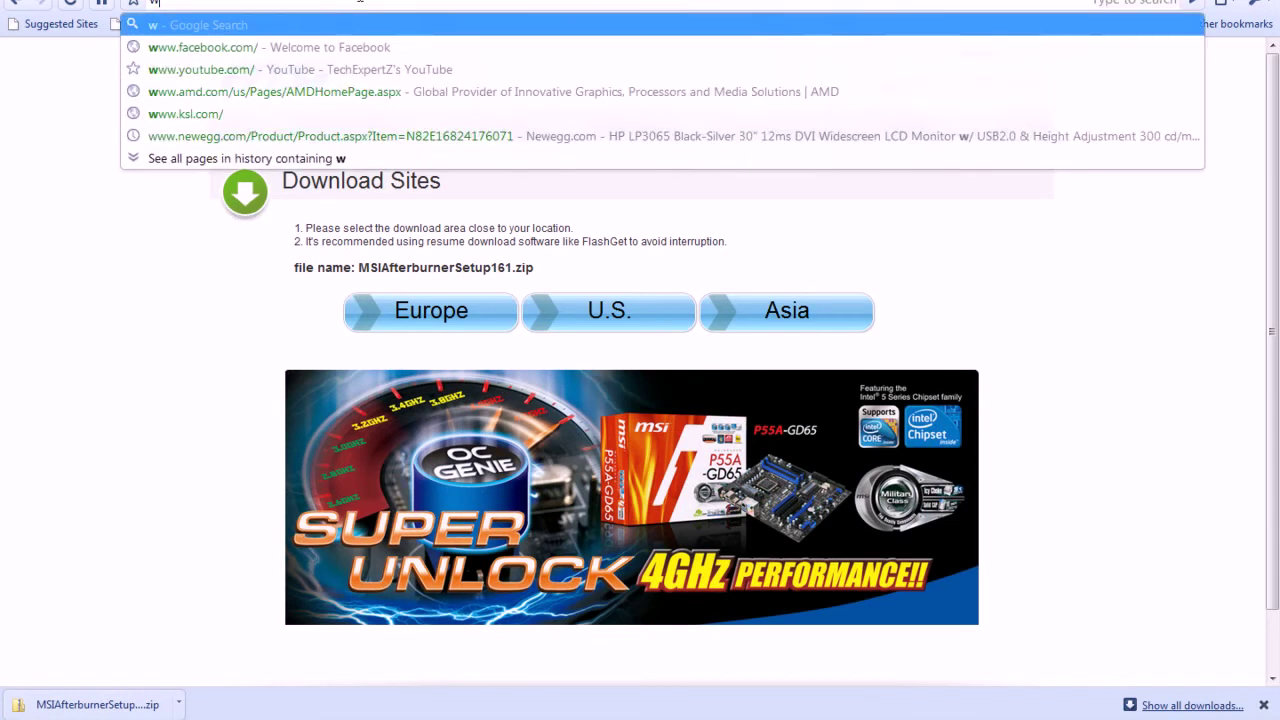
{"action": "key", "text": "BackSpace"}
{"action": "type", "text": "gpuz"}
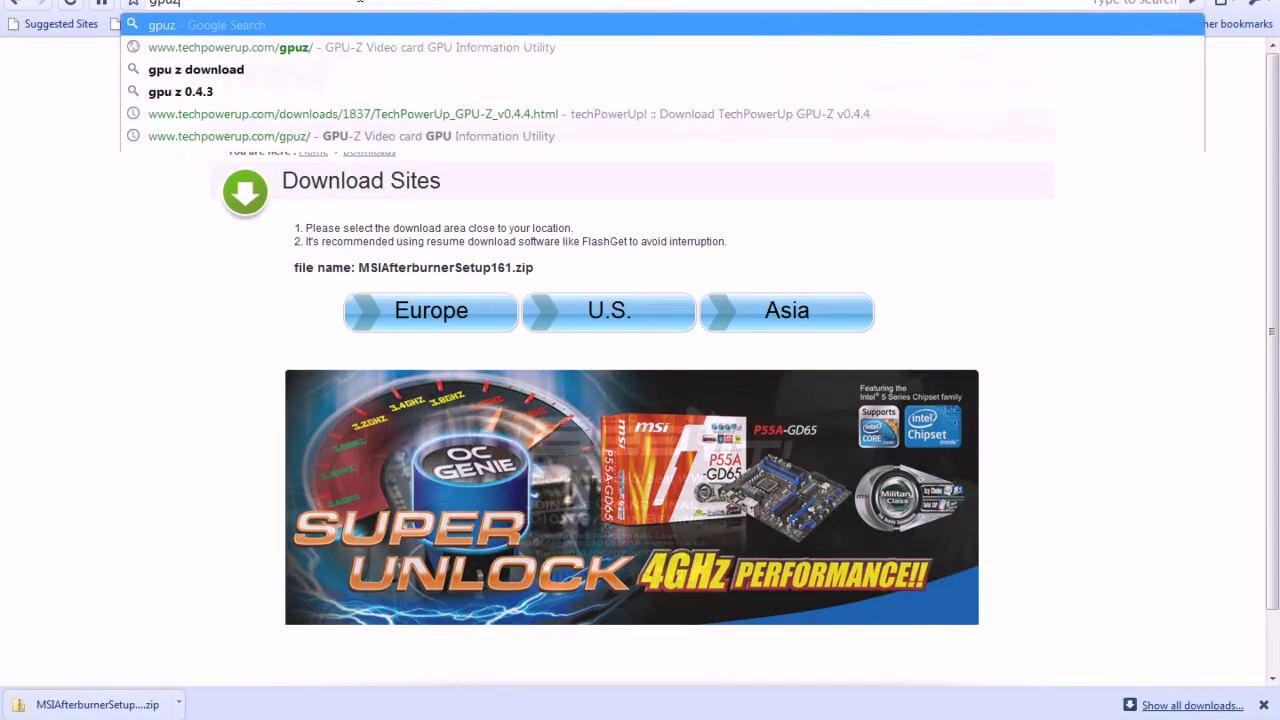
{"action": "key", "text": "Return"}
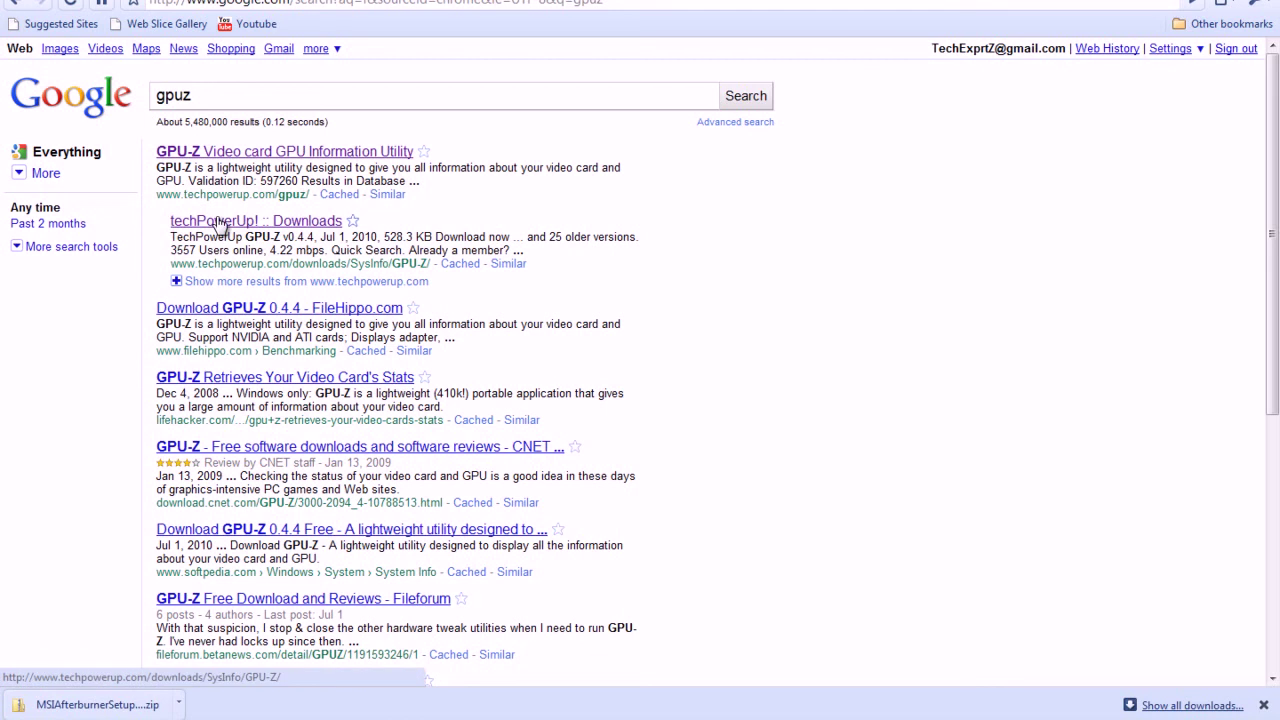
Open the TechPowerUp GPU-Z downloads listing and view the GPU-Z v0.4.4 page with its revision history.
{"action": "left_click", "coordinate": [247, 221]}
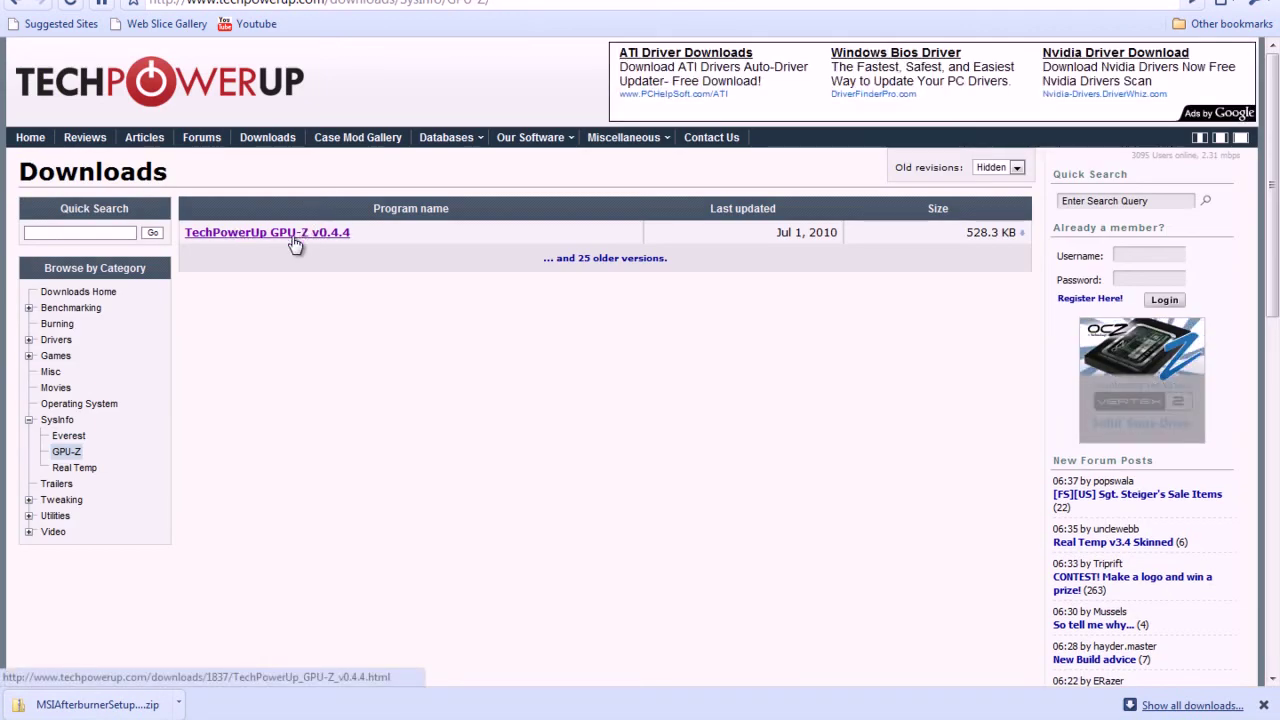
{"action": "left_click", "coordinate": [293, 244]}
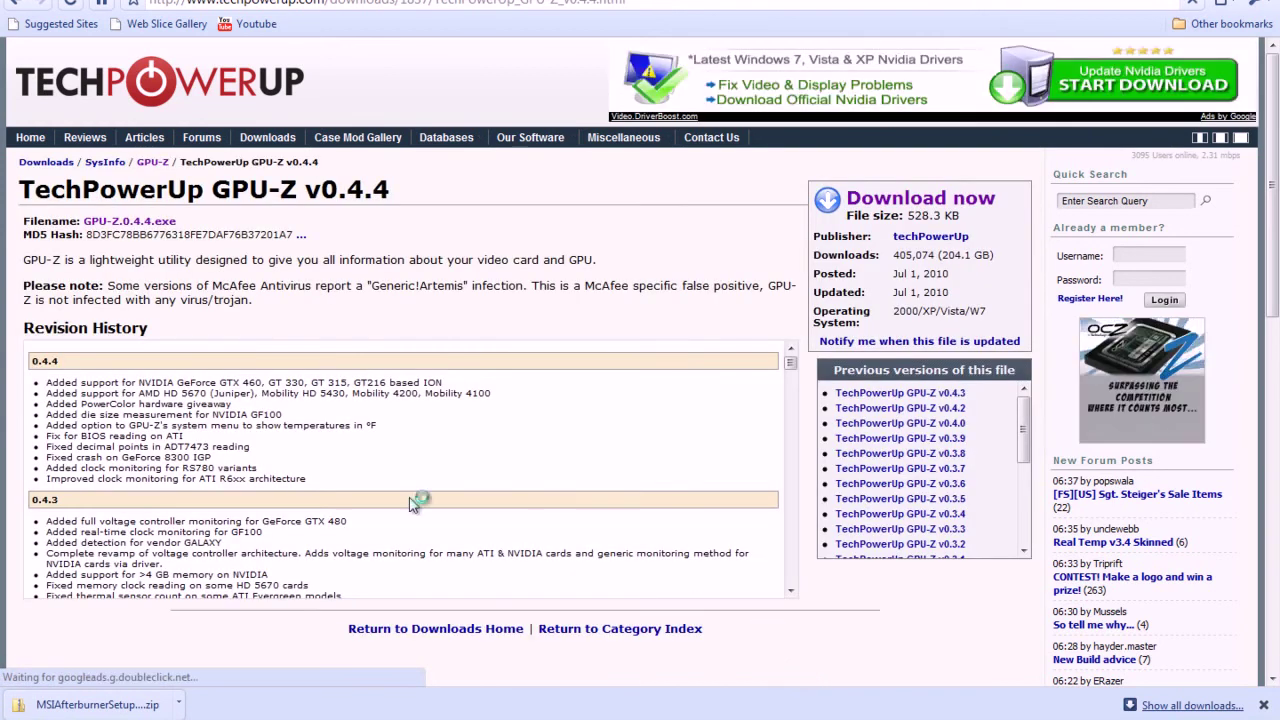
{"action": "scroll", "coordinate": [323, 403], "scroll_direction": "down", "scroll_amount": 4}
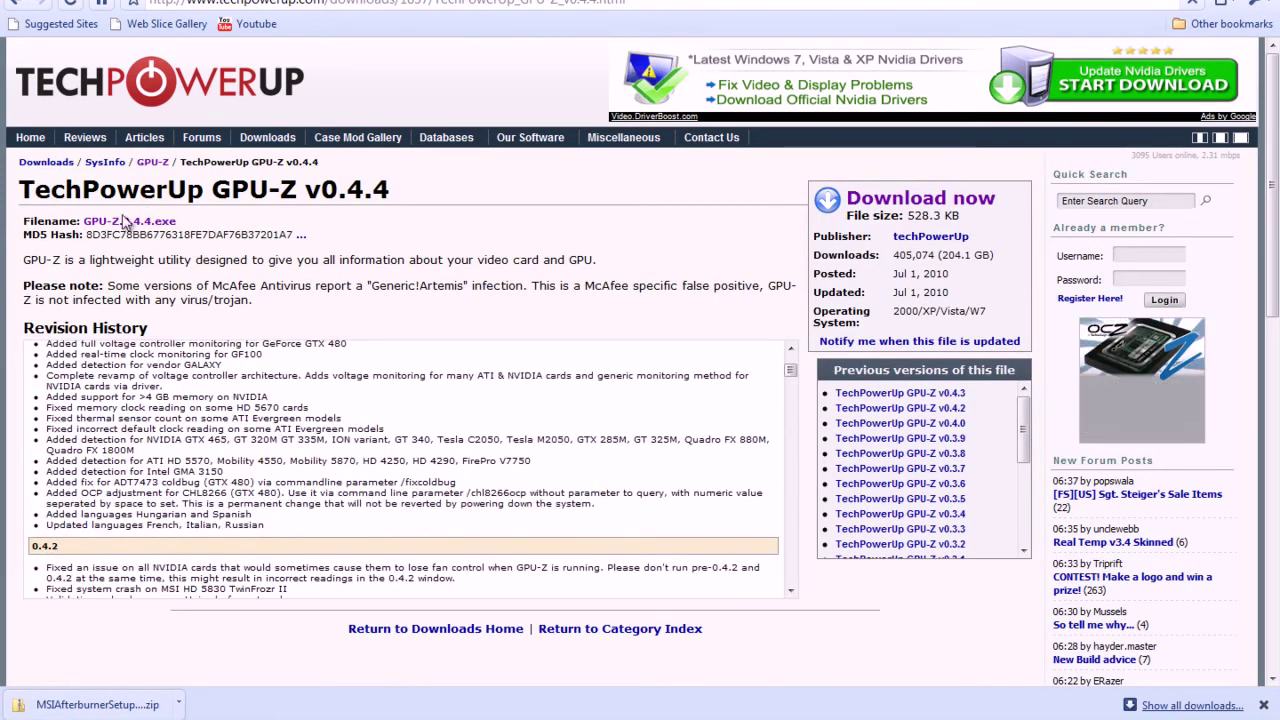
Request the GPU-Z.0.4.4.exe download from the techPowerUp UK-1 mirror, then discard the file.
{"action": "left_click", "coordinate": [125, 221]}
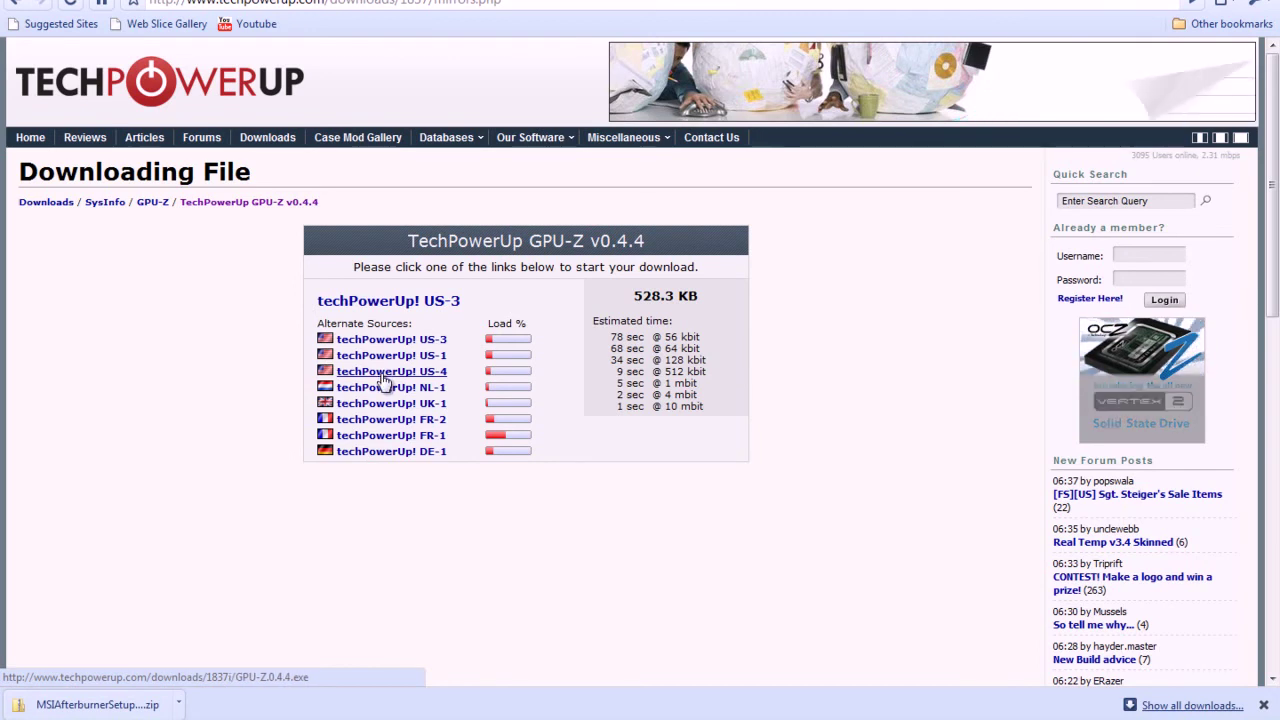
{"action": "left_click", "coordinate": [384, 406]}
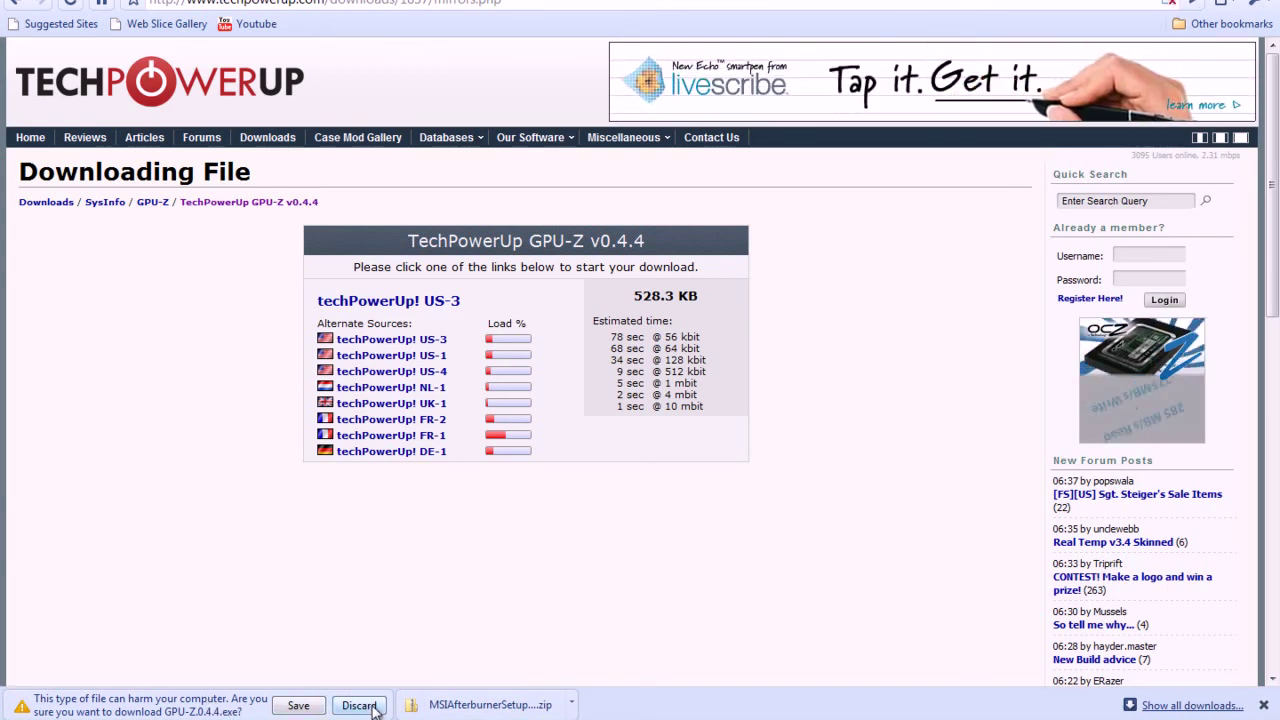
{"action": "left_click", "coordinate": [359, 706]}
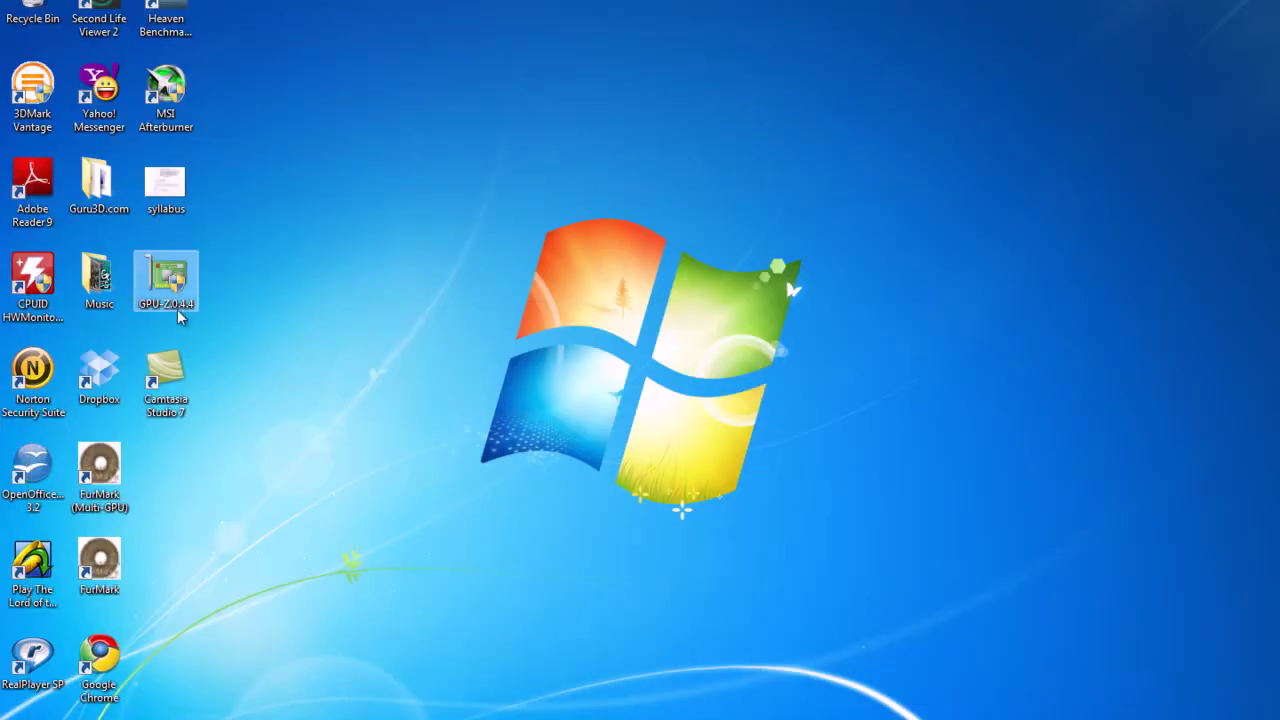
Launch GPU-Z 0.4.4 from the desktop and review the graphics card's GPU, DirectX support and fillrate specifications.
{"action": "left_click", "coordinate": [170, 290]}
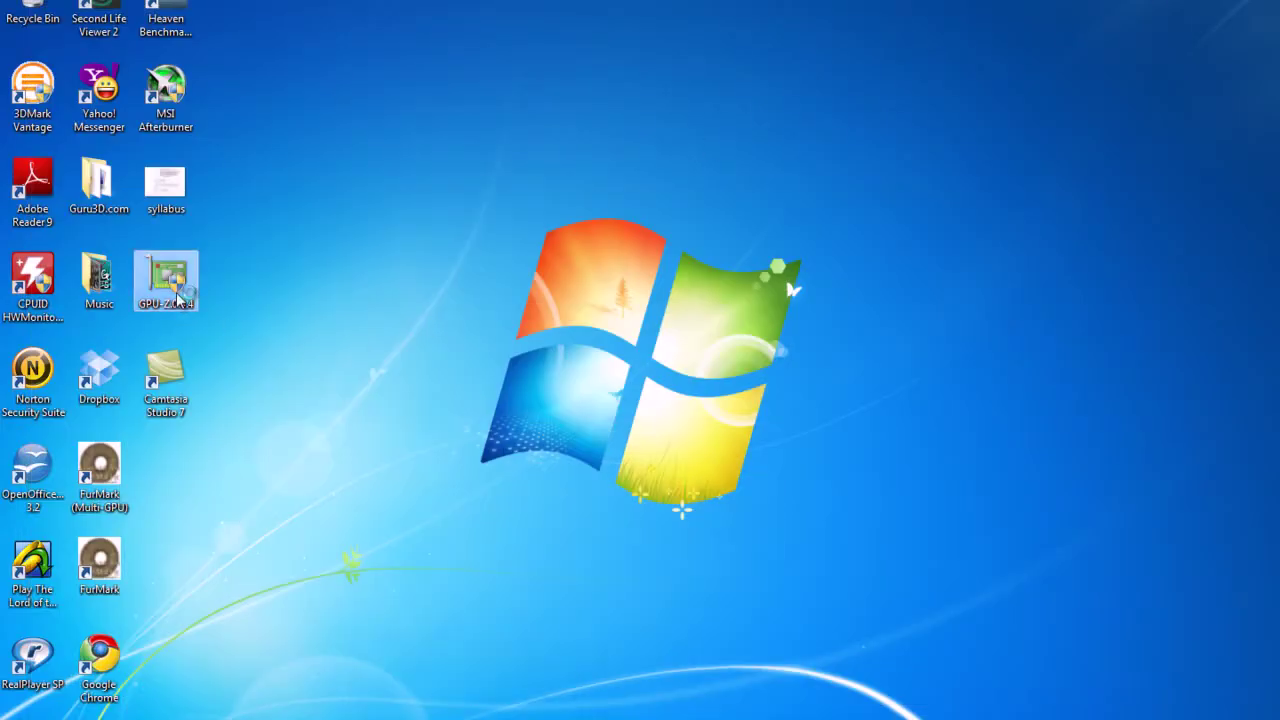
{"action": "left_click", "coordinate": [512, 470]}
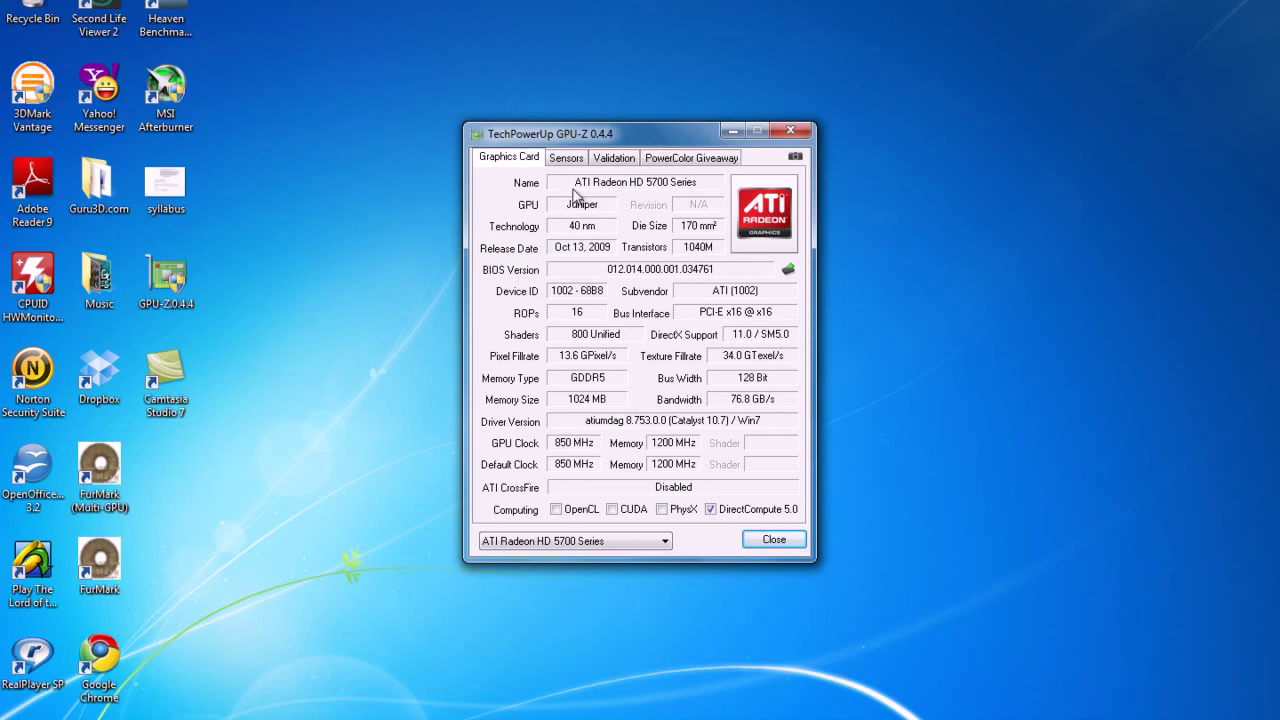
{"action": "mouse_move", "coordinate": [610, 208]}
{"action": "mouse_move", "coordinate": [745, 344]}
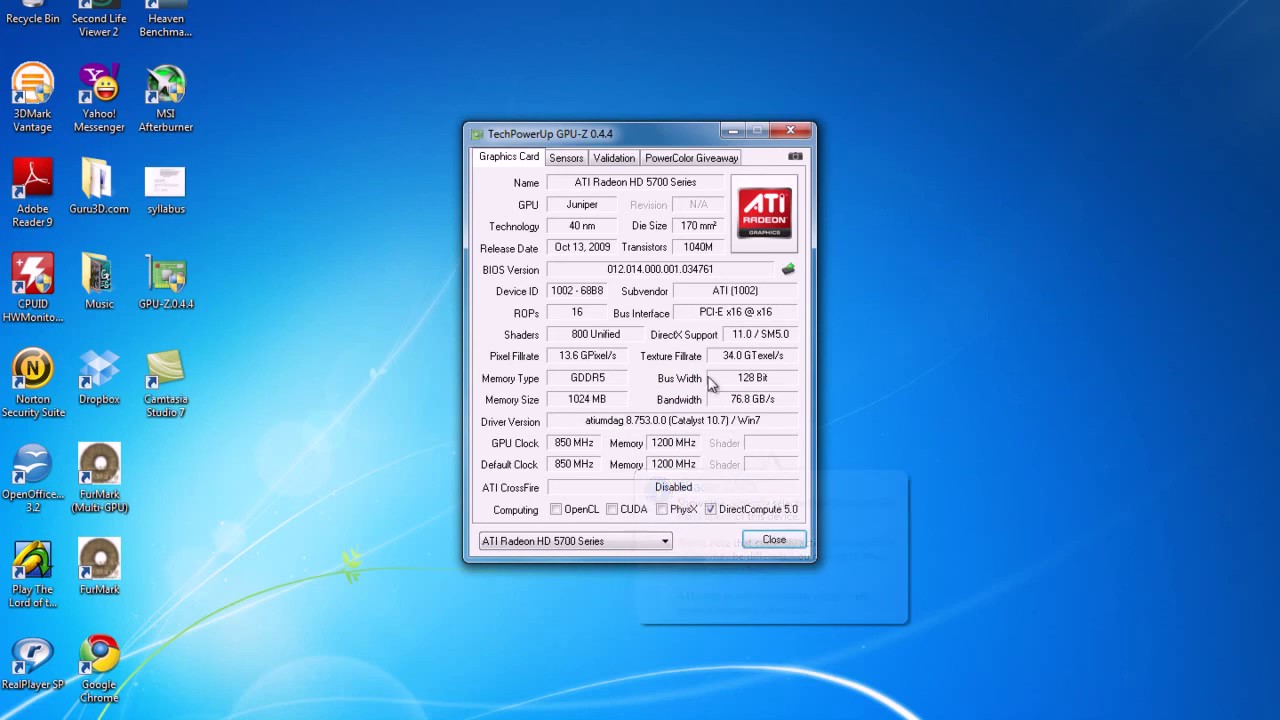
{"action": "mouse_move", "coordinate": [736, 365]}
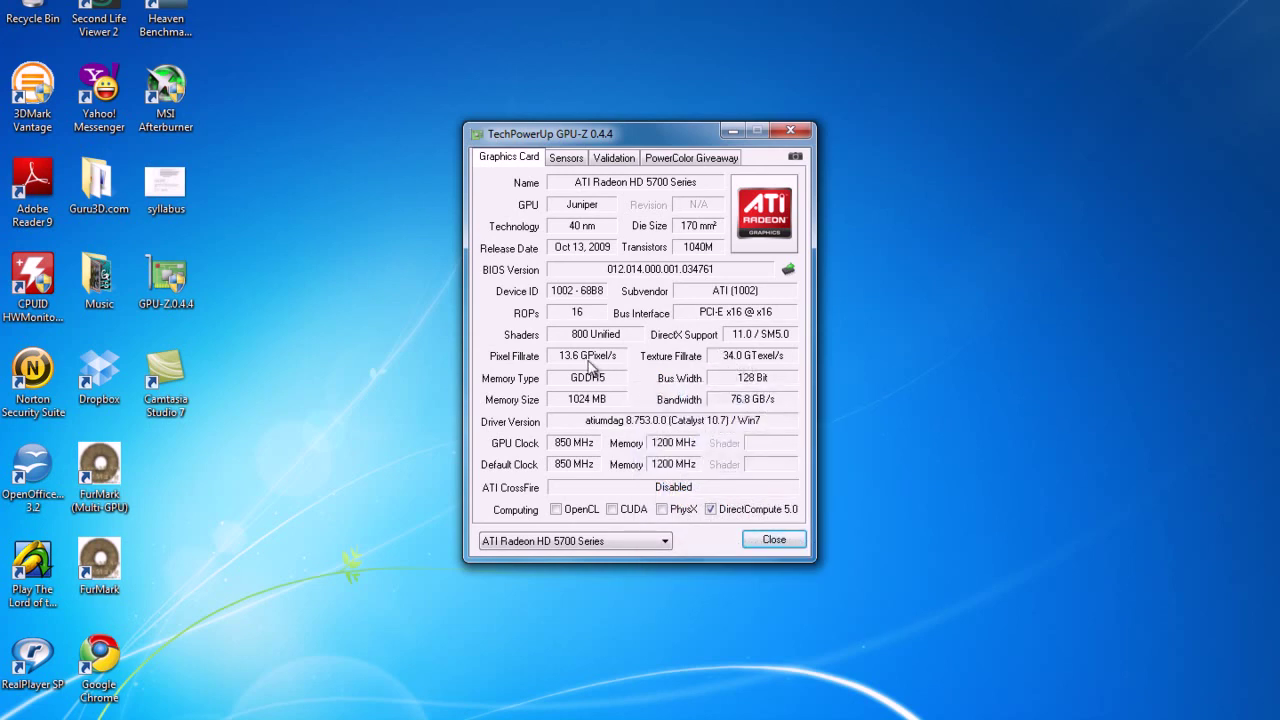
{"action": "mouse_move", "coordinate": [578, 366]}
In the GPU-Z sensor readings, show the lowest reading for GPU Temp. #2 and the highest reading for GPU Temp. #3.
{"action": "left_click", "coordinate": [563, 163]}
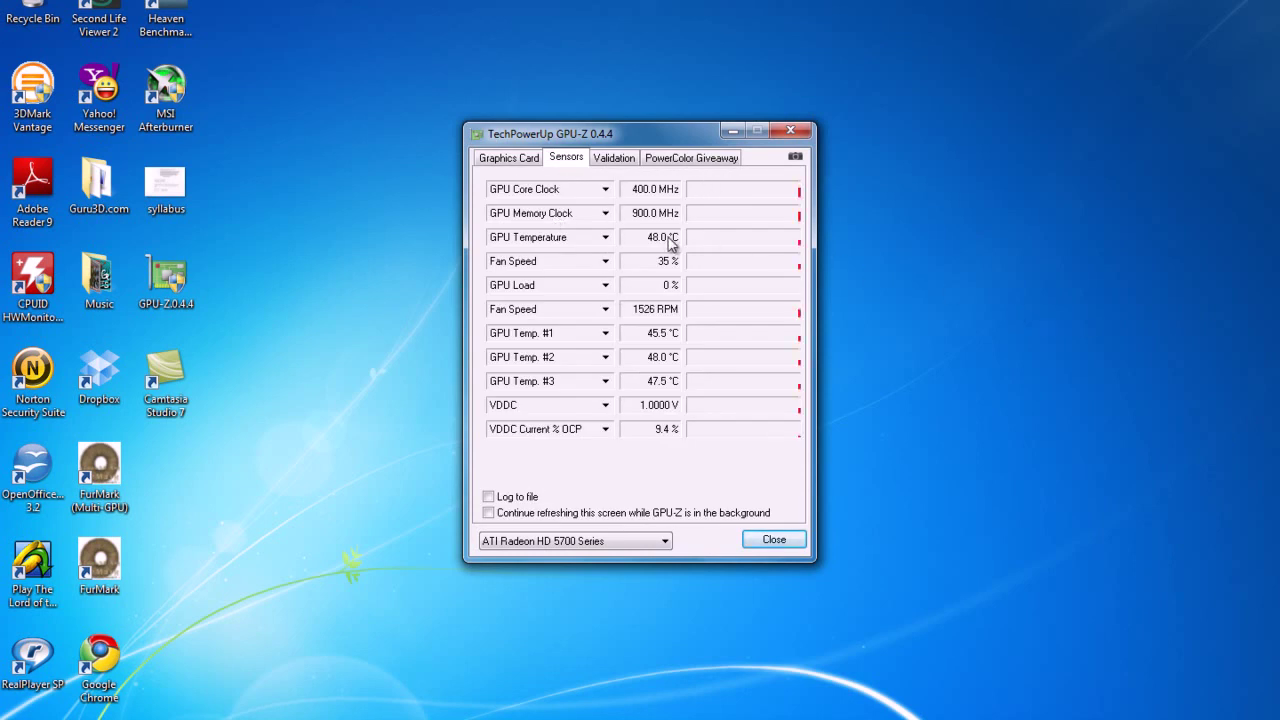
{"action": "left_click", "coordinate": [605, 334]}
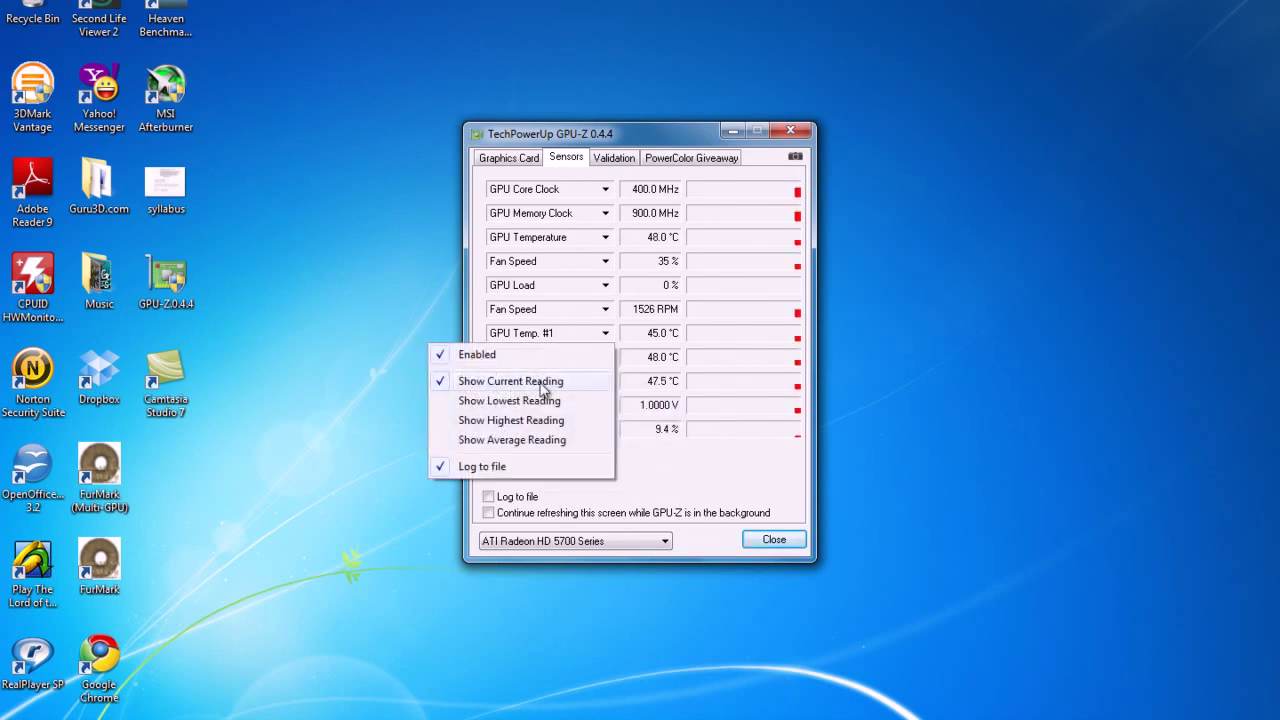
{"action": "left_click", "coordinate": [683, 452]}
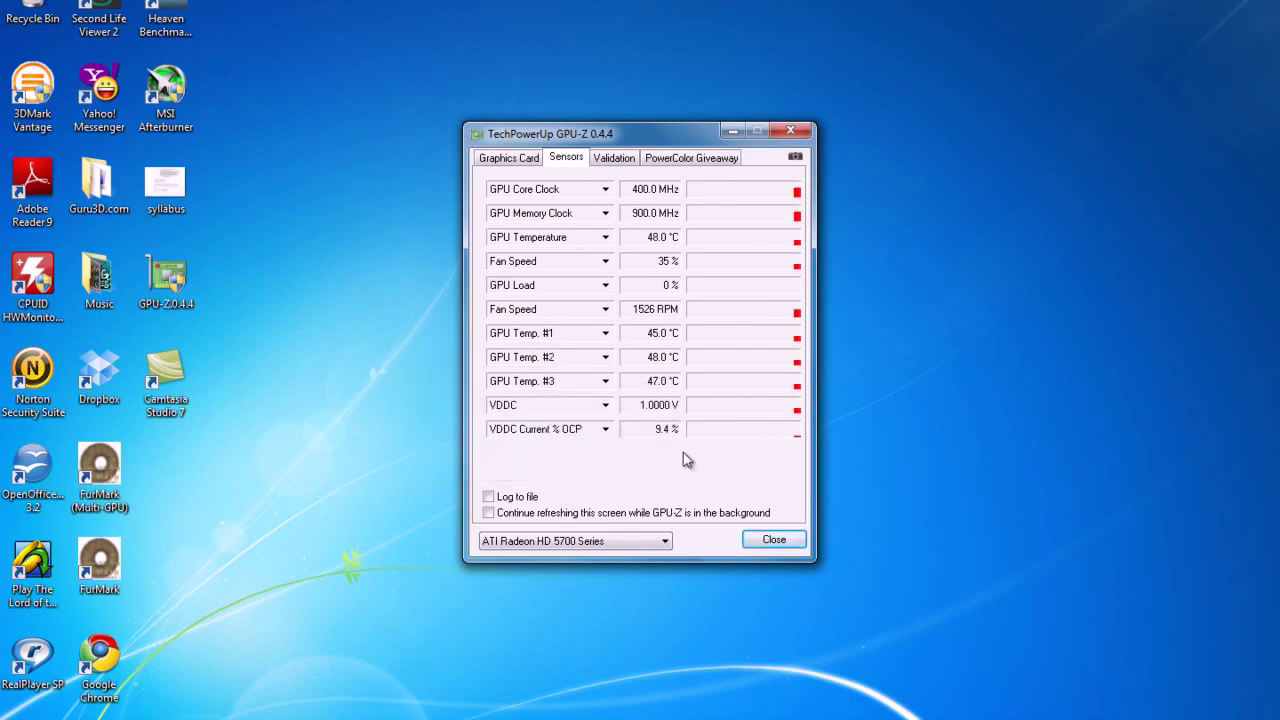
{"action": "left_click", "coordinate": [605, 358]}
{"action": "left_click", "coordinate": [536, 421]}
{"action": "left_click", "coordinate": [605, 381]}
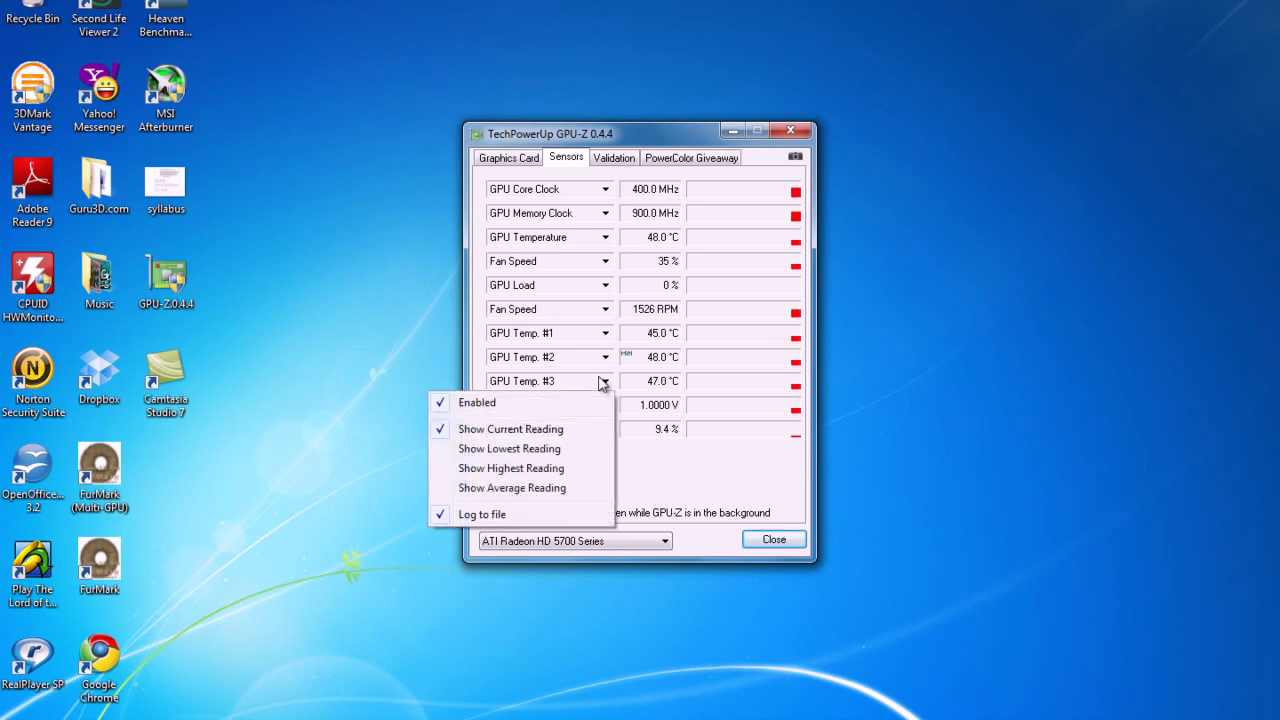
{"action": "left_click", "coordinate": [532, 468]}
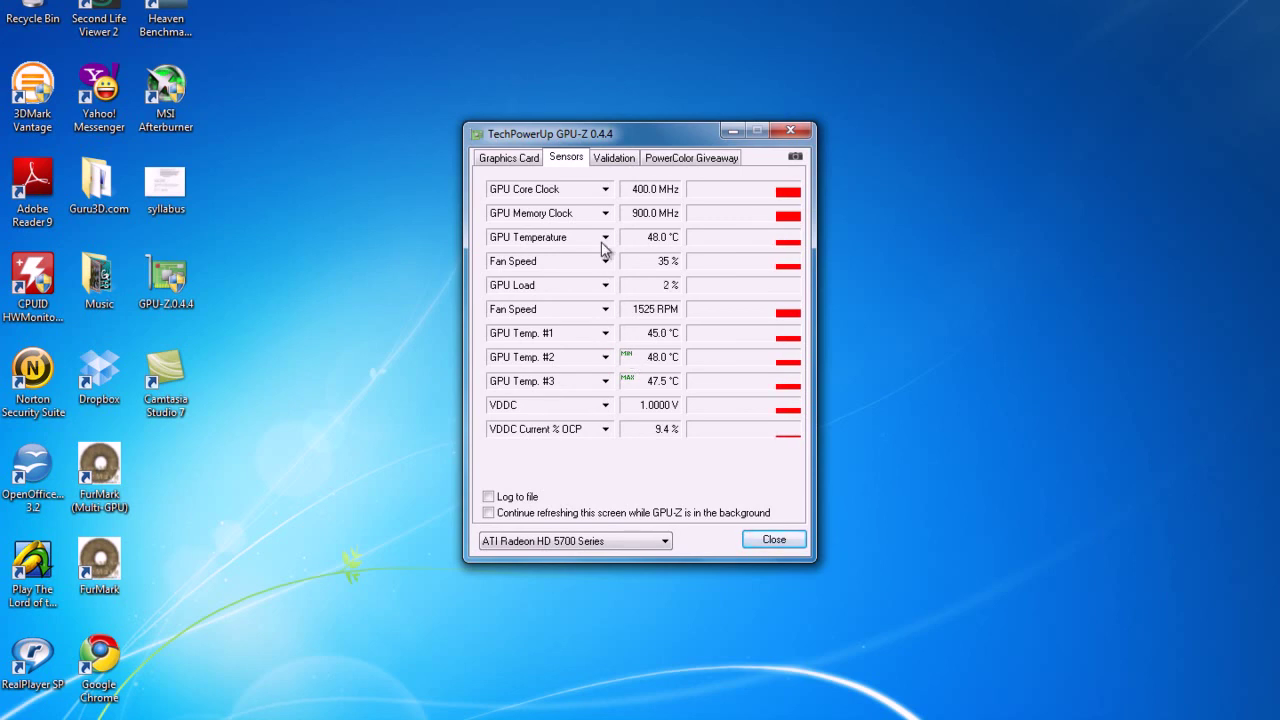
Check the description of the GPU Temperature sensor and close GPU-Z.
{"action": "mouse_move", "coordinate": [603, 248]}
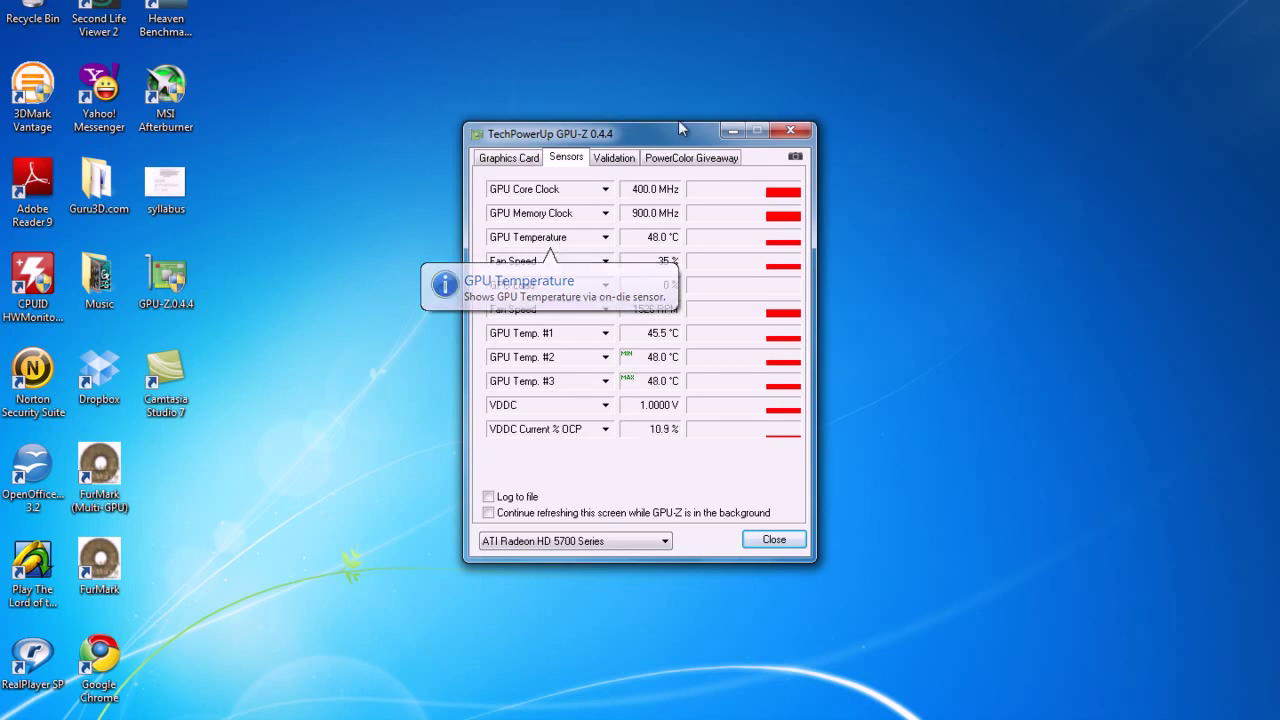
{"action": "left_click", "coordinate": [792, 133]}
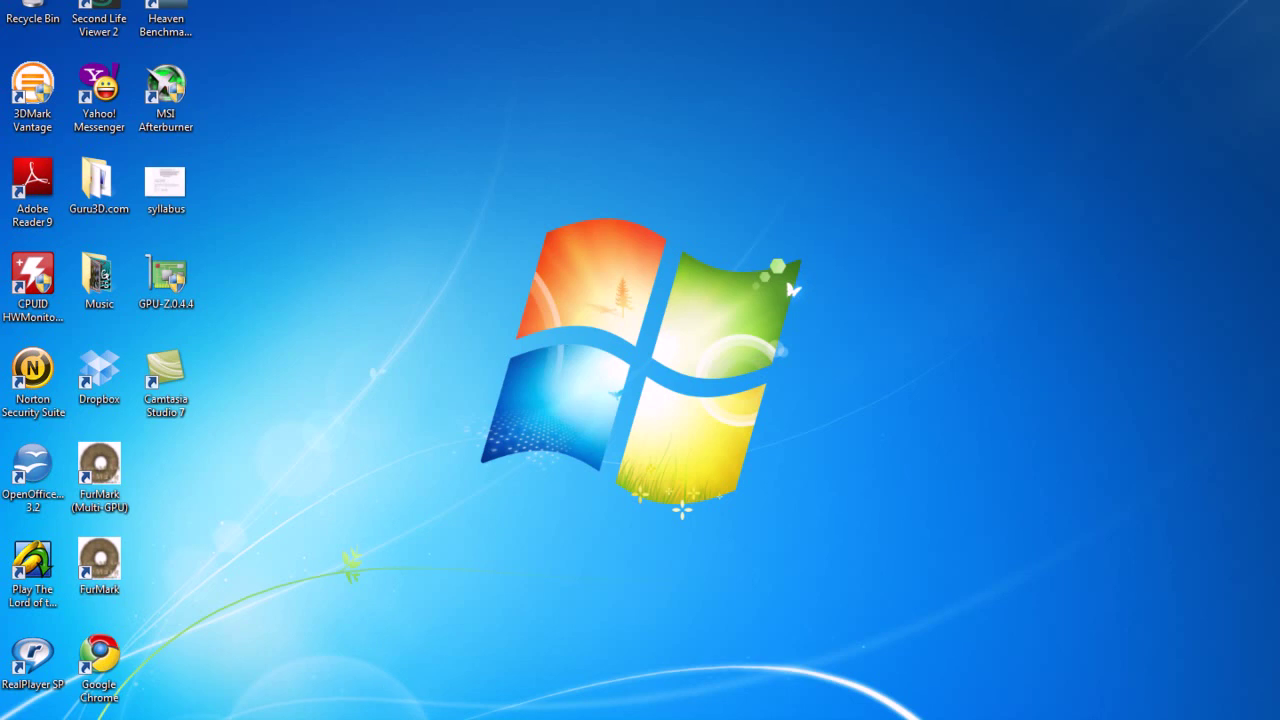
{"action": "left_click", "coordinate": [387, 716]}
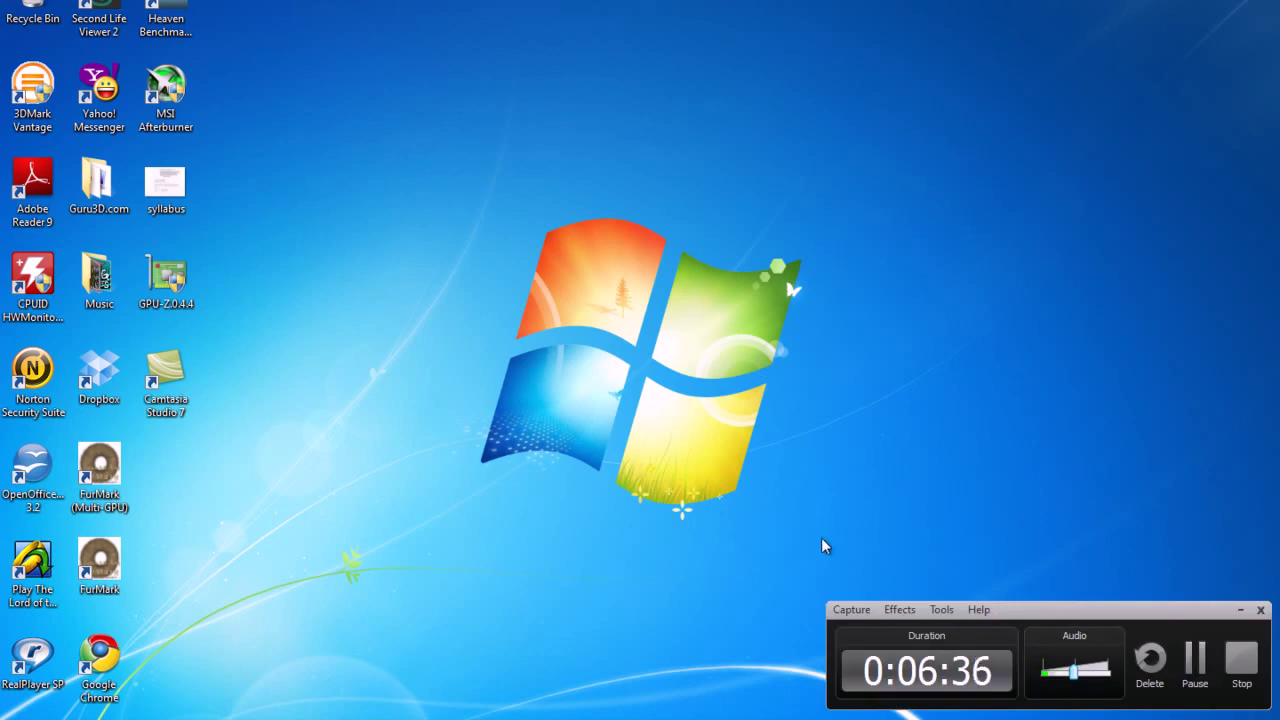